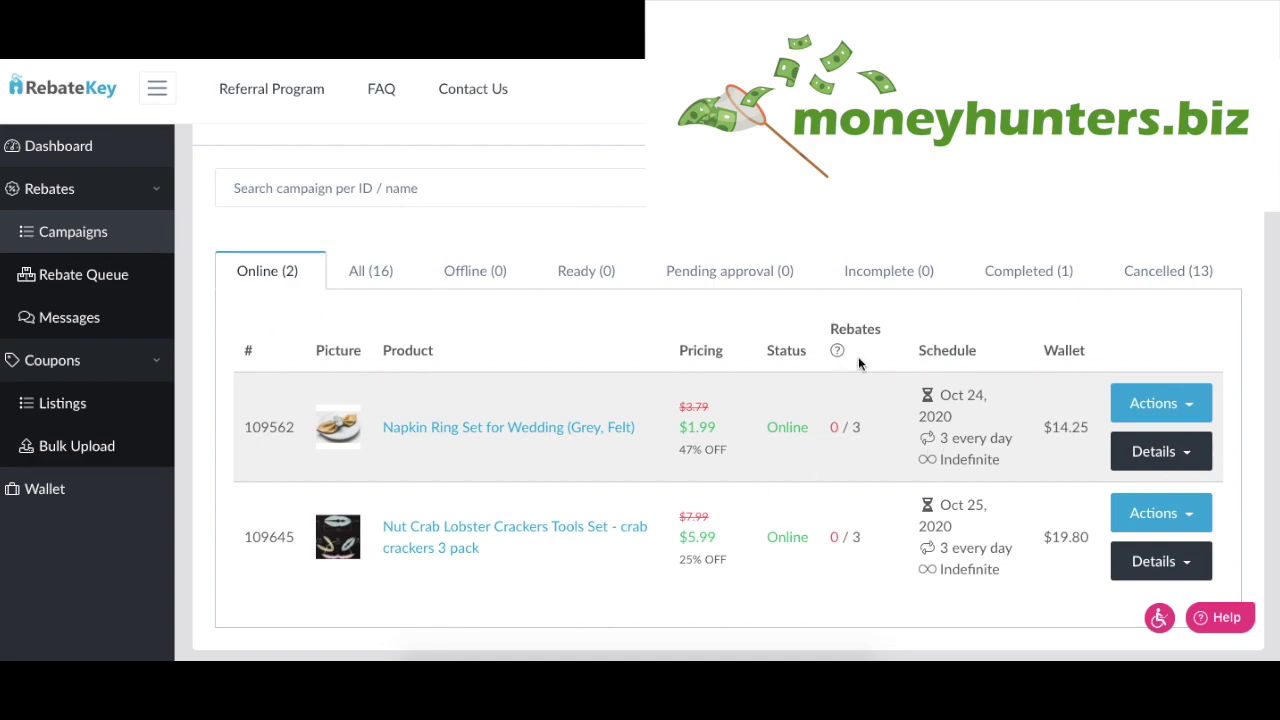
- Start creating a new rebate campaign from the campaigns list
double_click(860, 430)
click(54, 150)
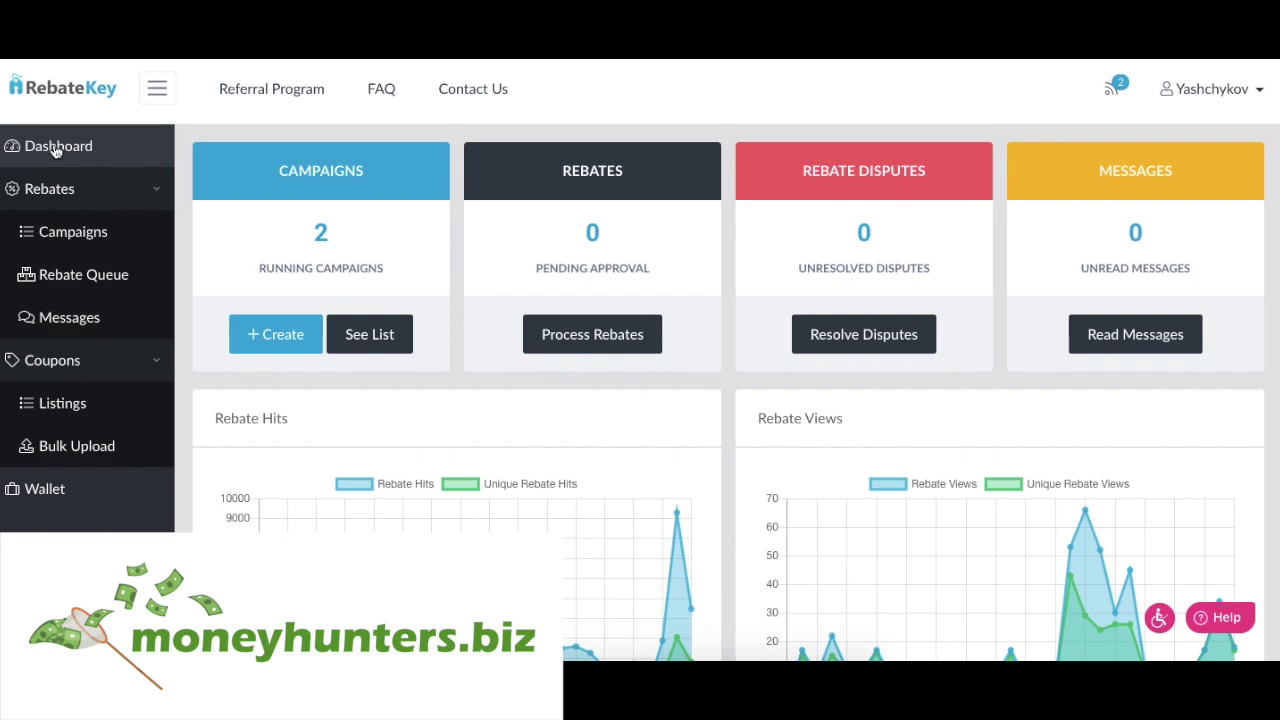
click(109, 238)
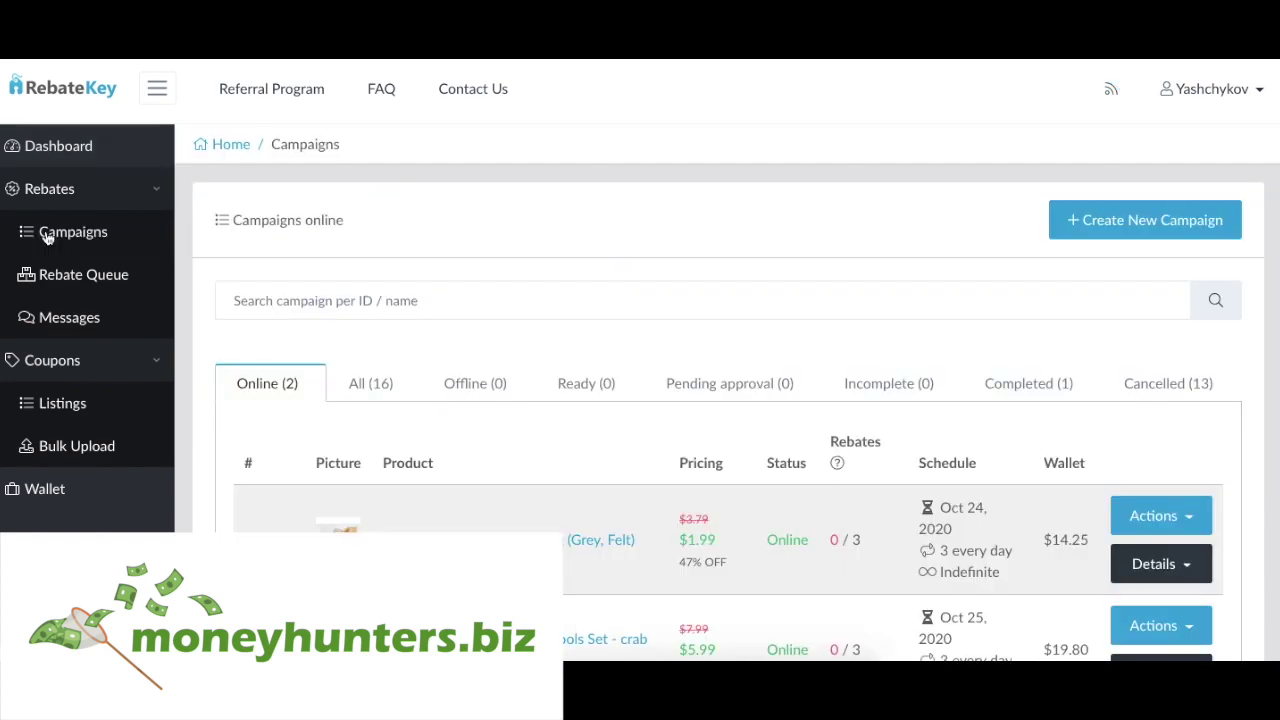
click(1090, 239)
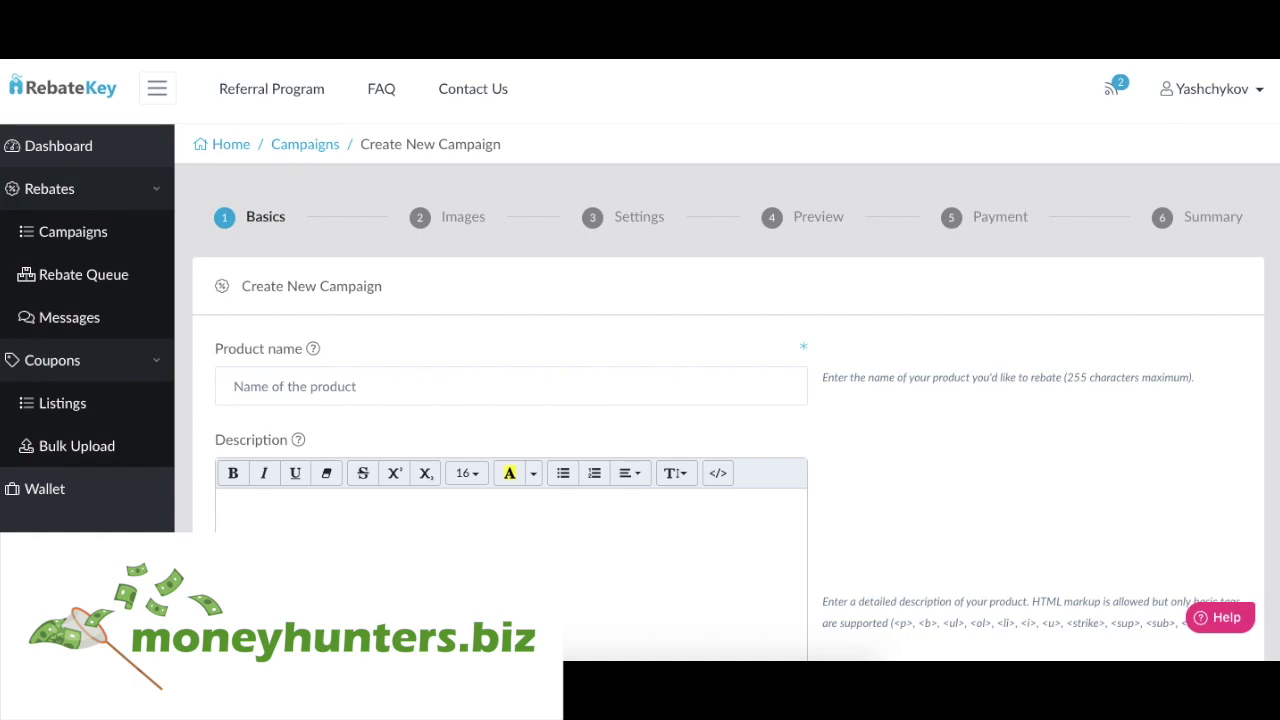
- Copy the full title of the Magnetic Measuring Spoons Set from its Amazon listing into the campaign's product name
scroll(614, 328, down, 2)
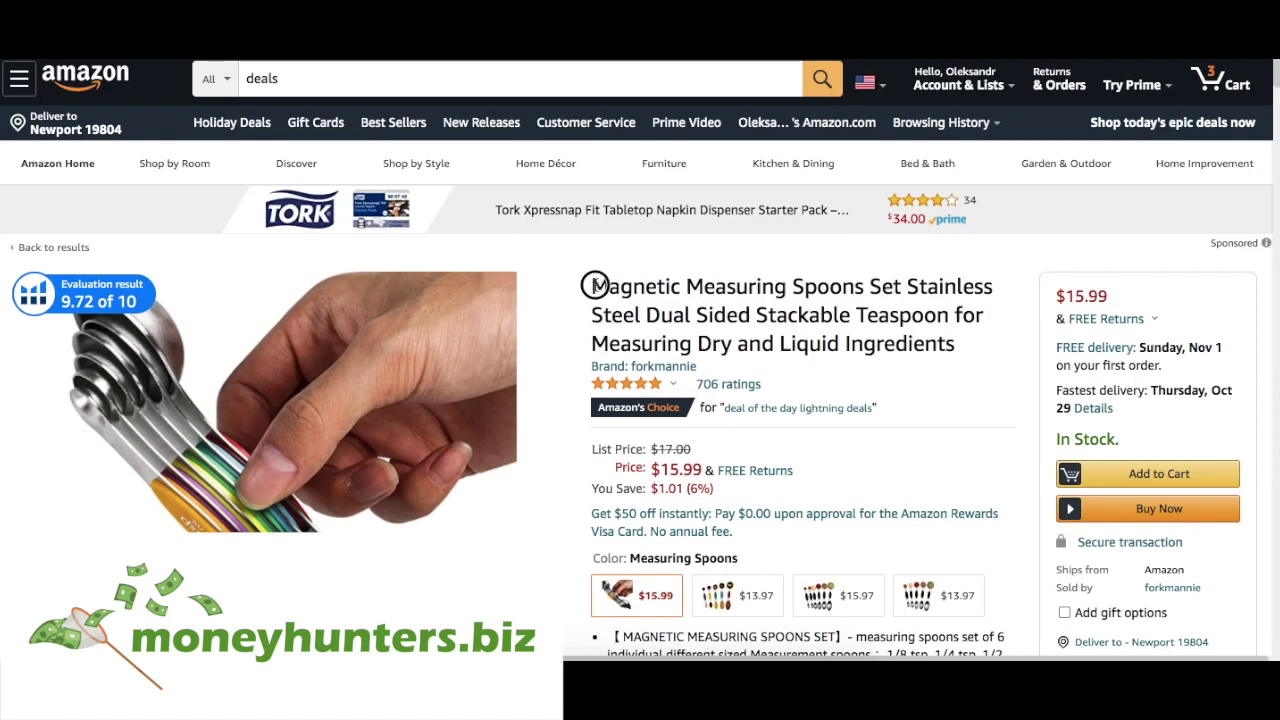
drag(594, 285, 950, 366)
key(ctrl+c)
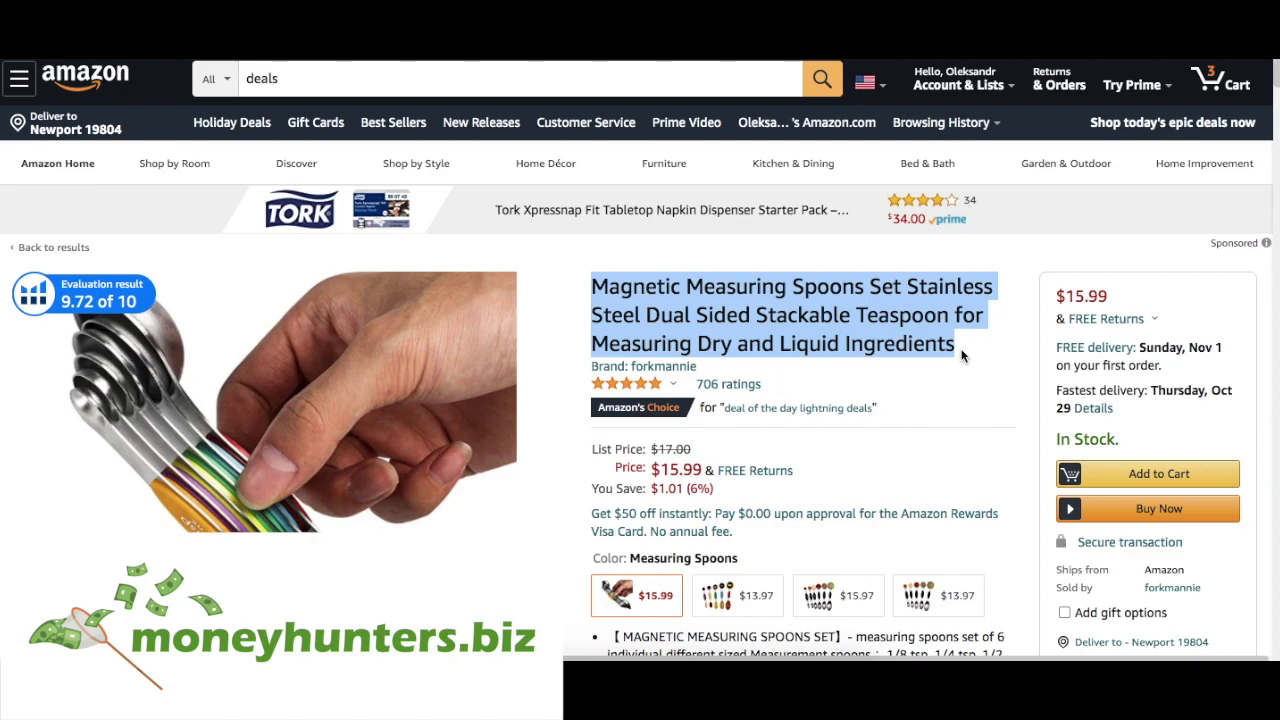
click(962, 352)
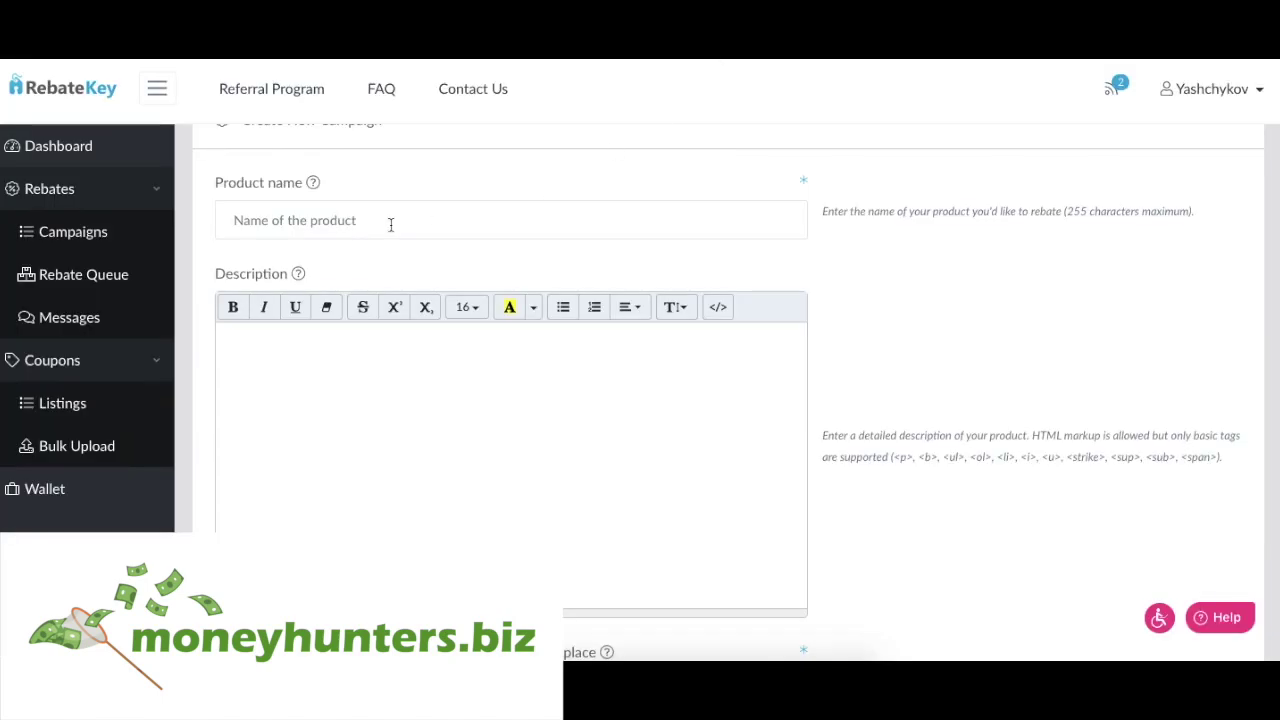
click(391, 225)
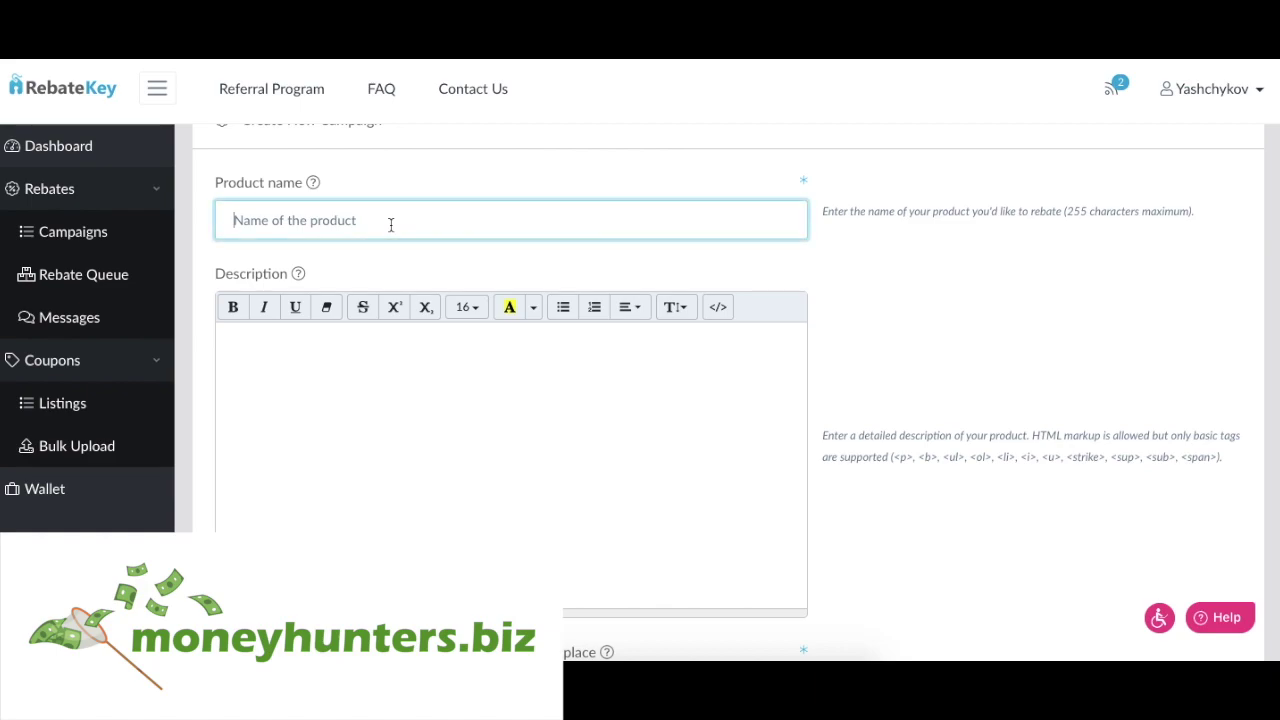
key(ctrl+v)
- Copy all the feature bullet points from the Amazon listing into the campaign's description
click(371, 374)
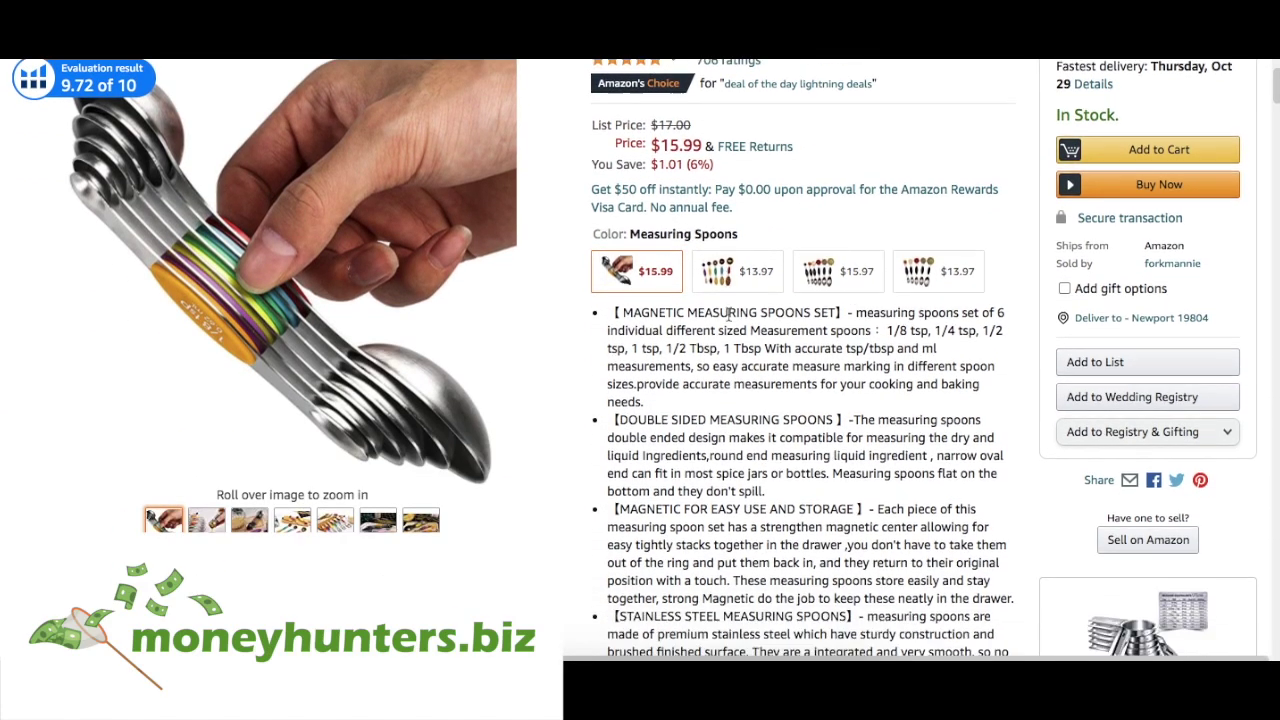
scroll(636, 254, down, 3)
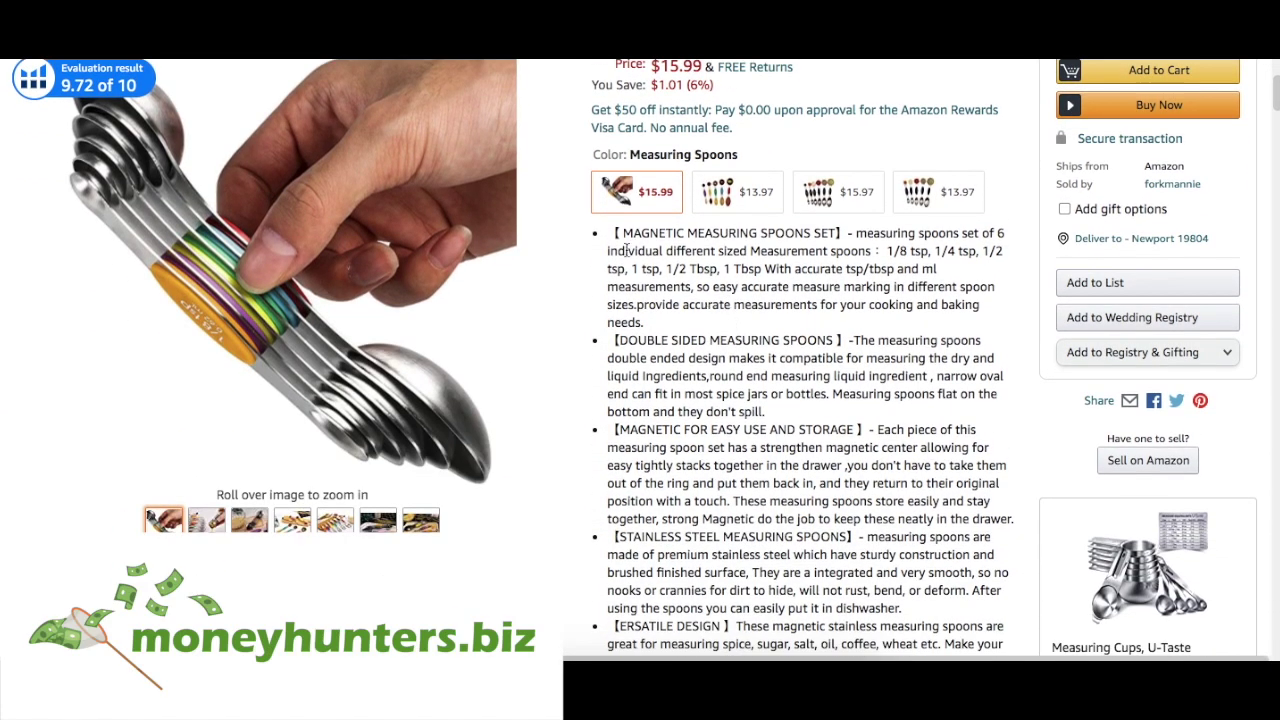
drag(612, 134, 857, 563)
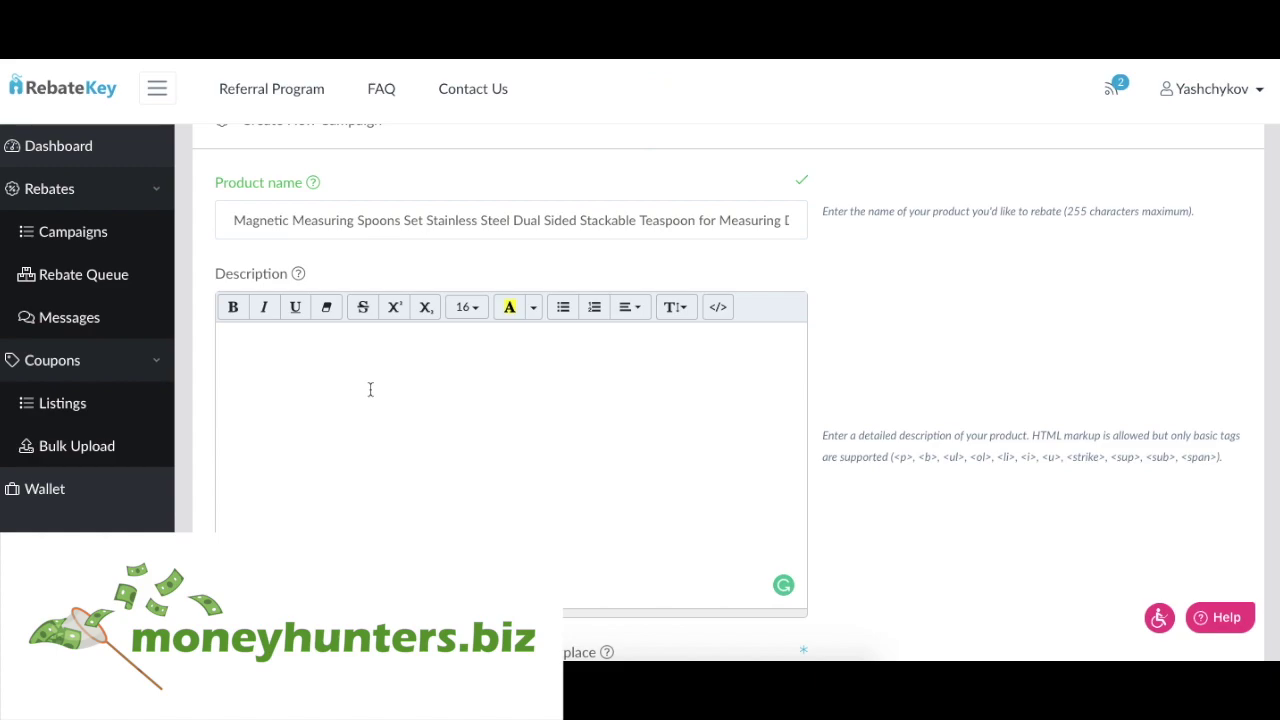
text(【MAGNETIC MEASURING SPOONS SET】- measuring spoons set of 6 individual different sized Measurement spoons： 1/8 tsp, 1/4 tsp, 1/2 tsp, 1 tsp, 1/2 Tbsp, 1 Tbsp With accurate tsp/tbsp and ml measurements, so easy accurate measure marking in different spoon sizes.provide accurate measurements for your cooking and baking needs. 【DOUBLE SIDED MEASURING SPOONS】-The measuring spoons double ended design makes it compatible for measuring the dry and liquid Ingredients,round end measuring liquid ingredient , narrow oval end can fit in most spice jars or bottles. Measuring spoons flat on the bottom and they don't spill. 【MAGNETIC FOR EASY USE AND STORAGE】- Each piece of this measuring spoon set has a strengthen magnetic center allowing for easy tightly stacks together in the drawer ,you don't have to take them out of the ring and put them back in, and they return to their original position with a touch. These measuring spoons store easily and stay together, strong Magnetic do the job to keep these neatly in the drawer. 【STAINLESS STEEL MEASURING SPOONS】- measuring spoons are made of premium stainless steel which have sturdy construction and brushed finished surface, They are a integrated and very smooth, so no nooks or crannies for dirt to hide, will not rust, bend, or deform. After using the spoons you can easily put it in dishwasher. 【ERSATILE DESIGN】These magnetic stainless measuring spoons are great for measuring spice, sugar, salt, oil, coffee, wheat etc. Make your cooking and baking easier and more fun.)
scroll(370, 390, down, 1)
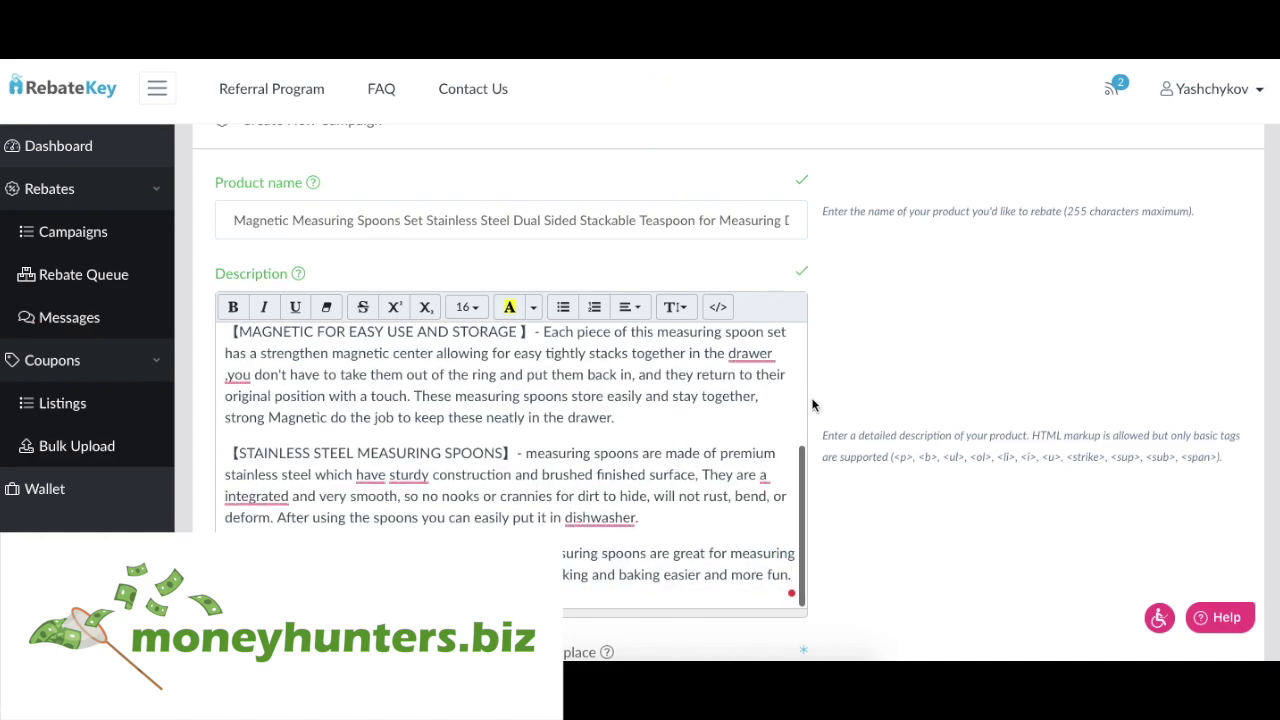
- Set the product category to Home & Kitchen and the marketplace to Amazon
scroll(355, 389, down, 4)
click(402, 375)
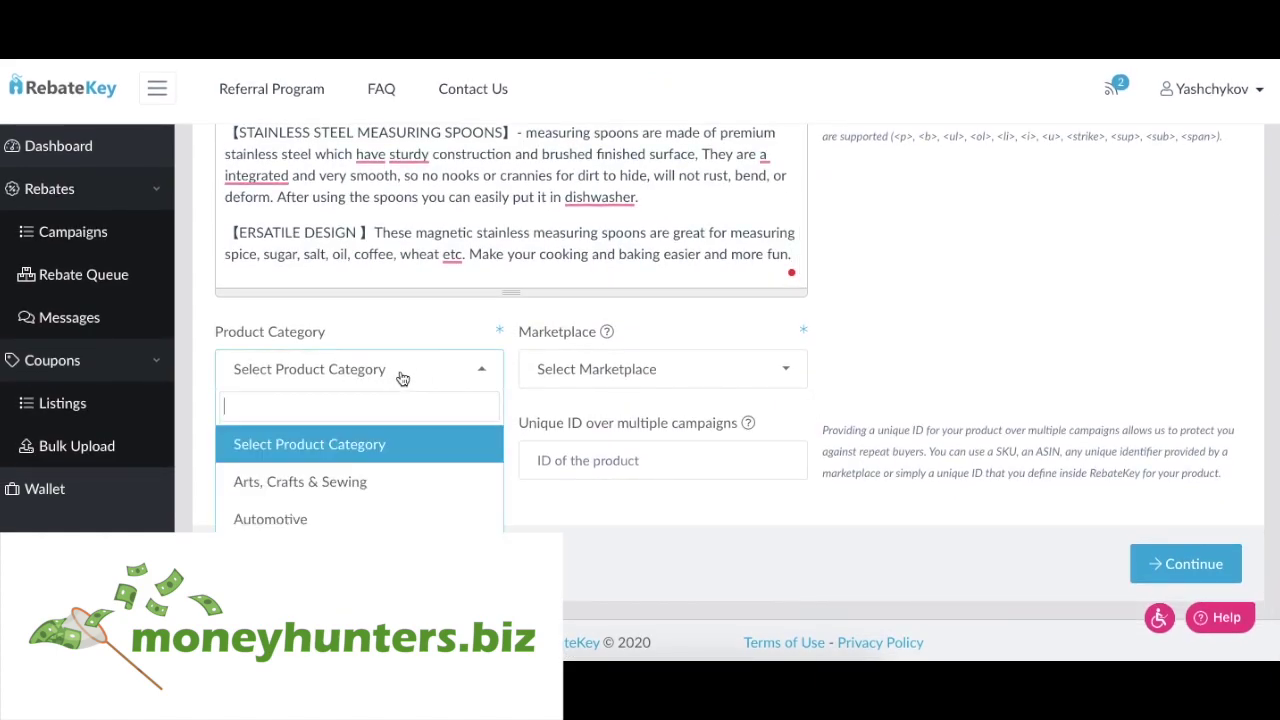
text(home)
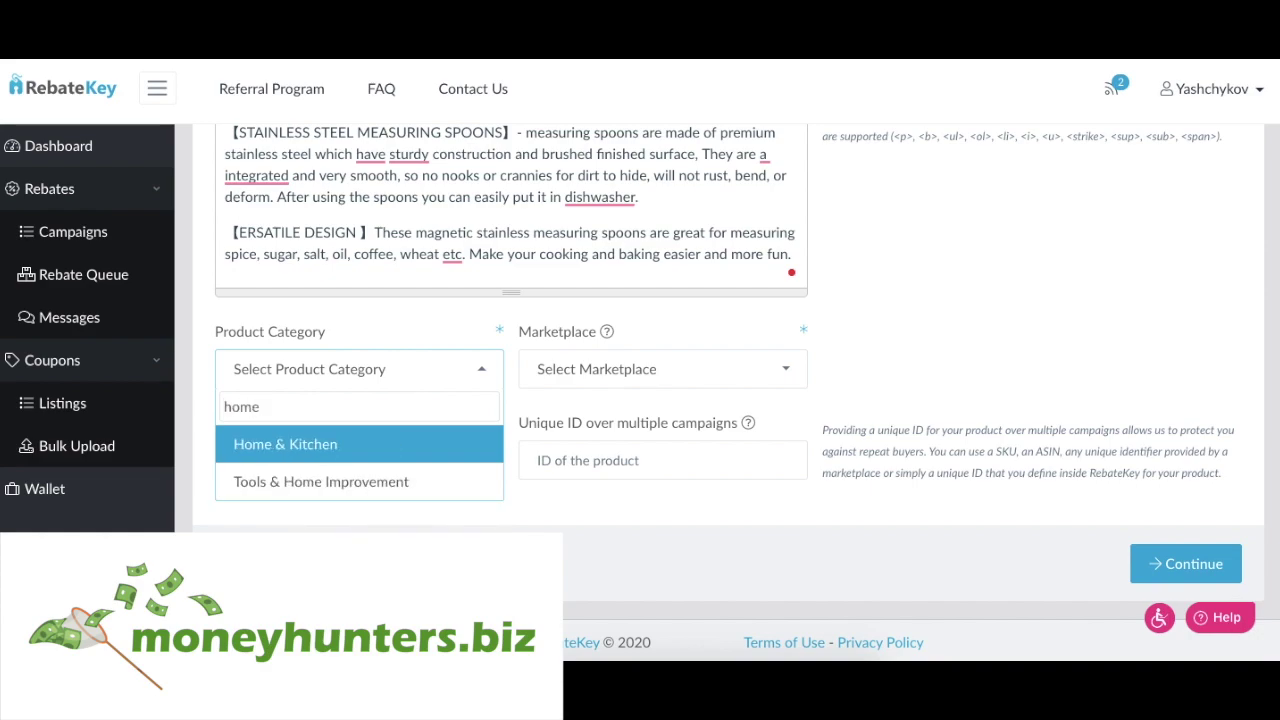
click(330, 444)
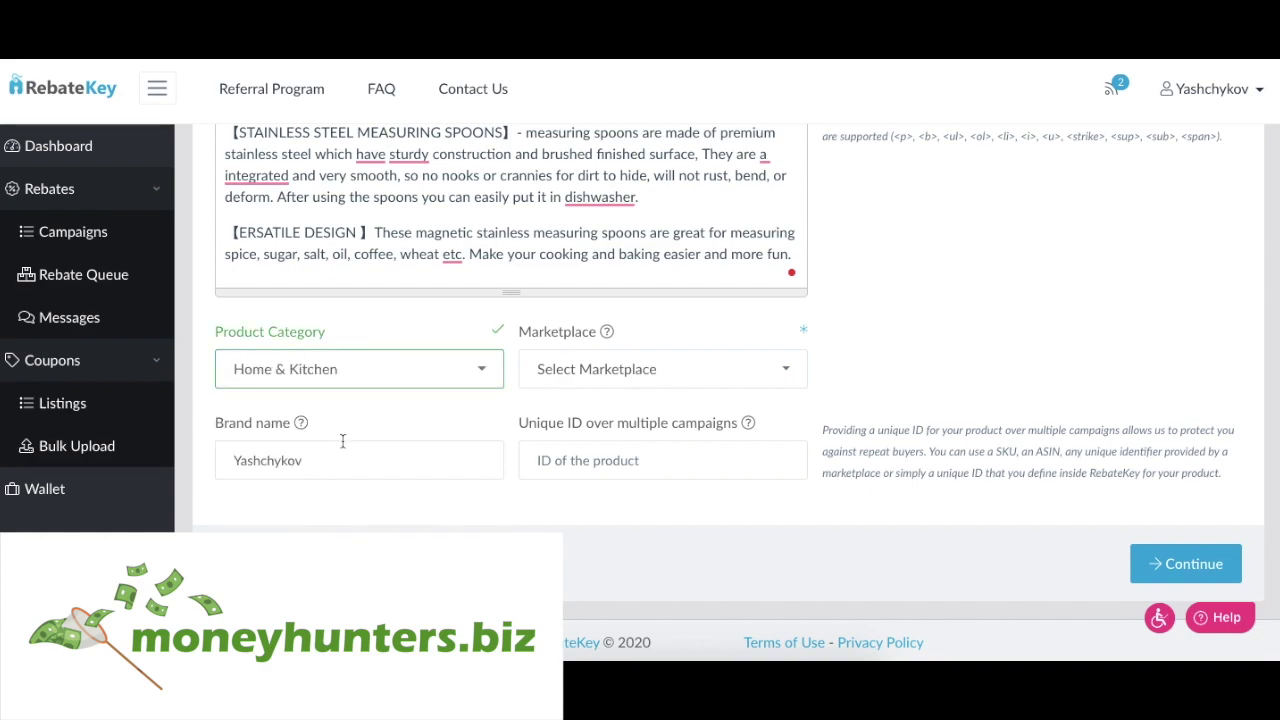
click(628, 383)
click(590, 487)
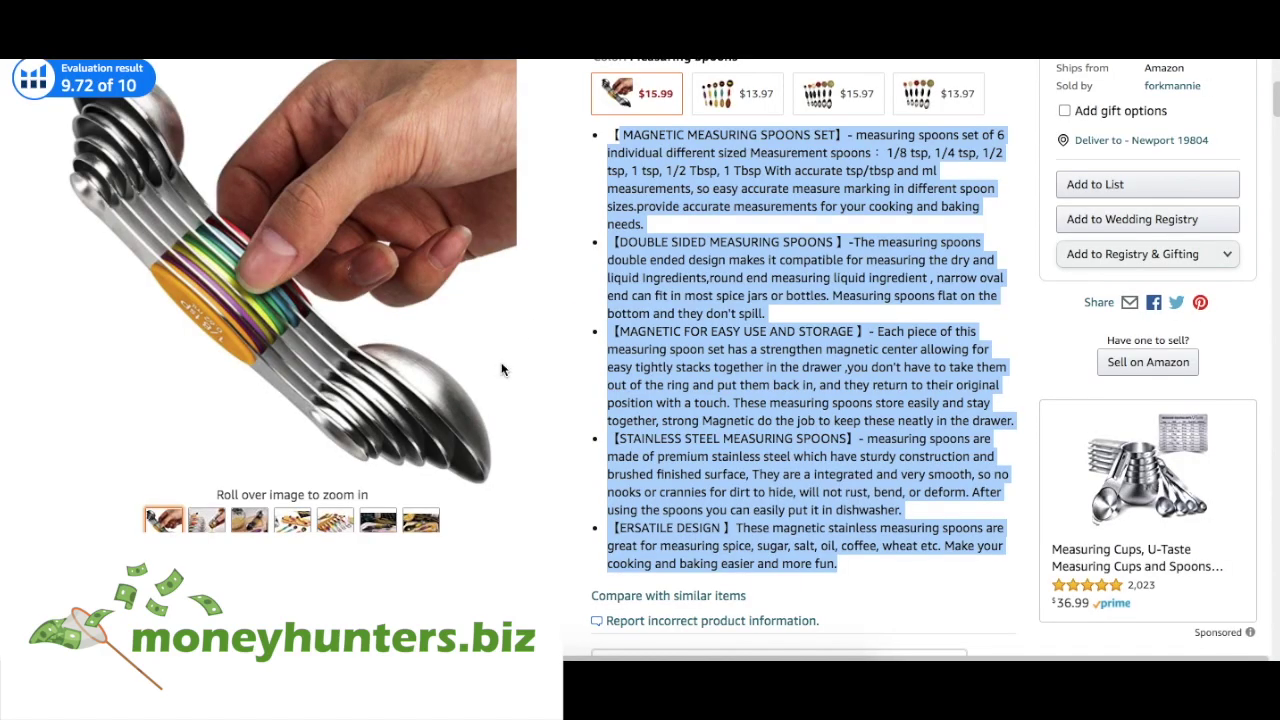
- Copy the ASIN B07PT4VBCK from the Amazon listing's product information into the campaign's ASIN field
scroll(503, 368, down, 10)
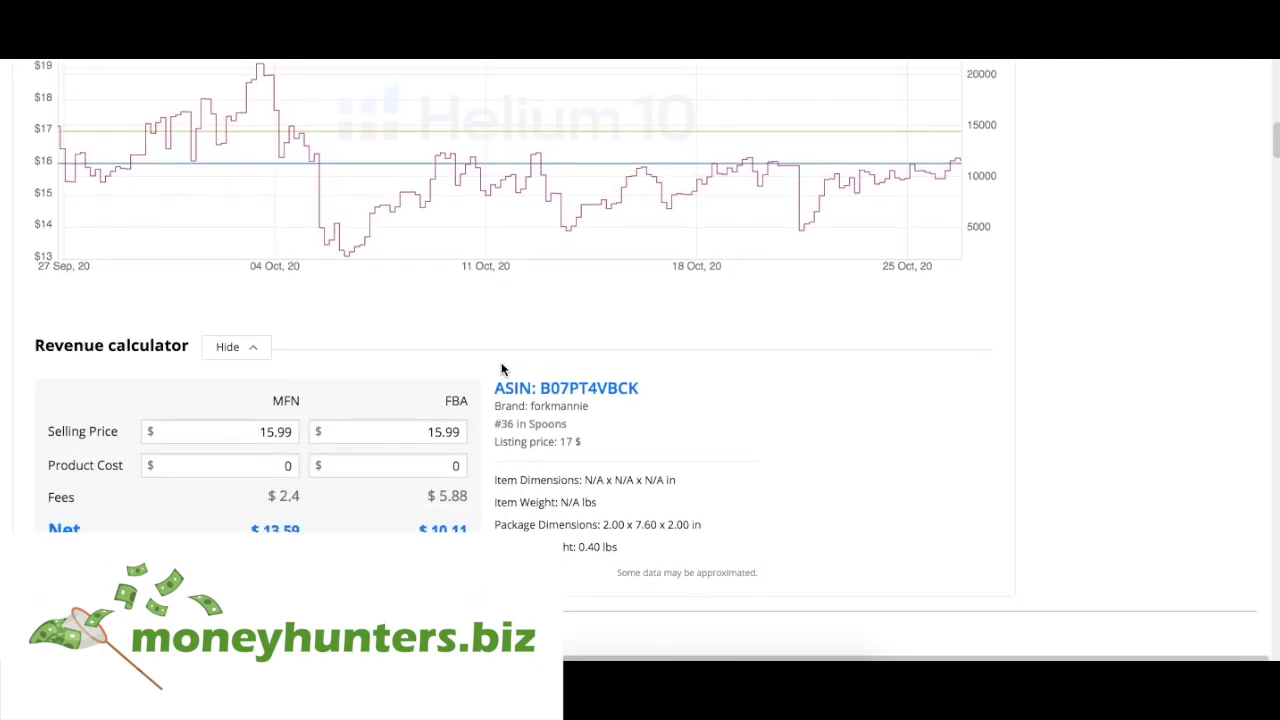
scroll(503, 368, down, 15)
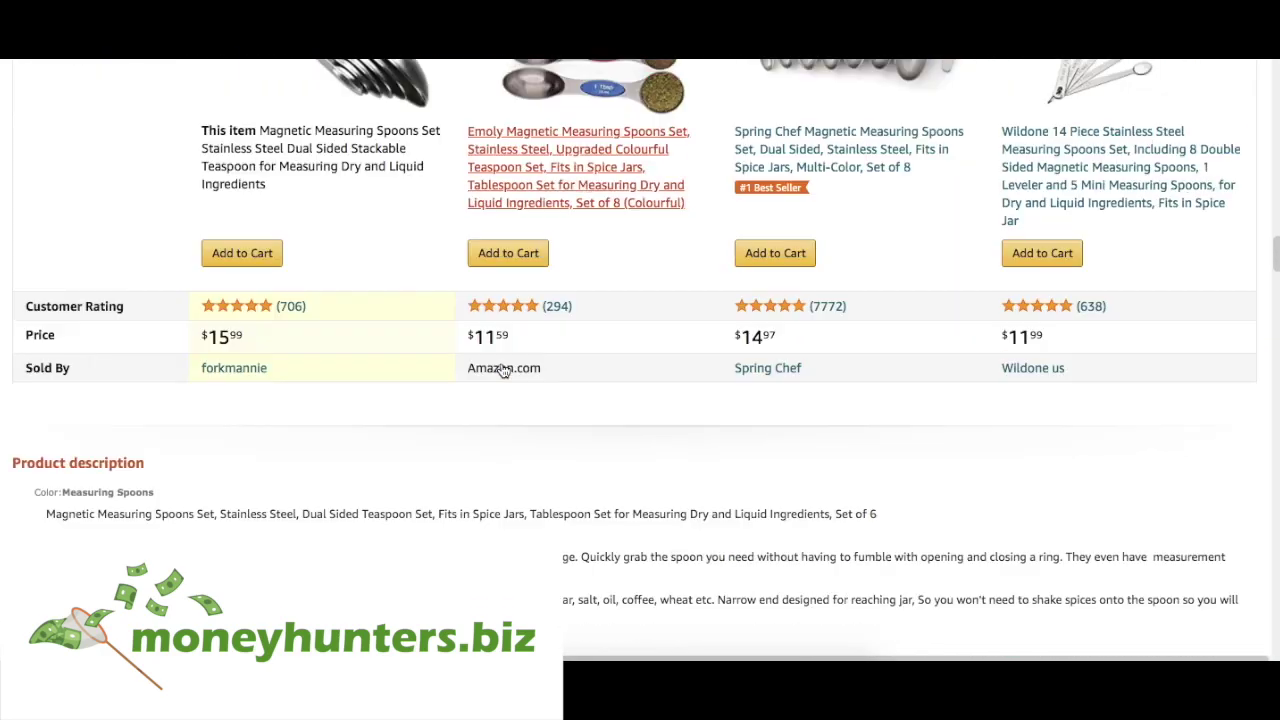
scroll(502, 369, down, 9)
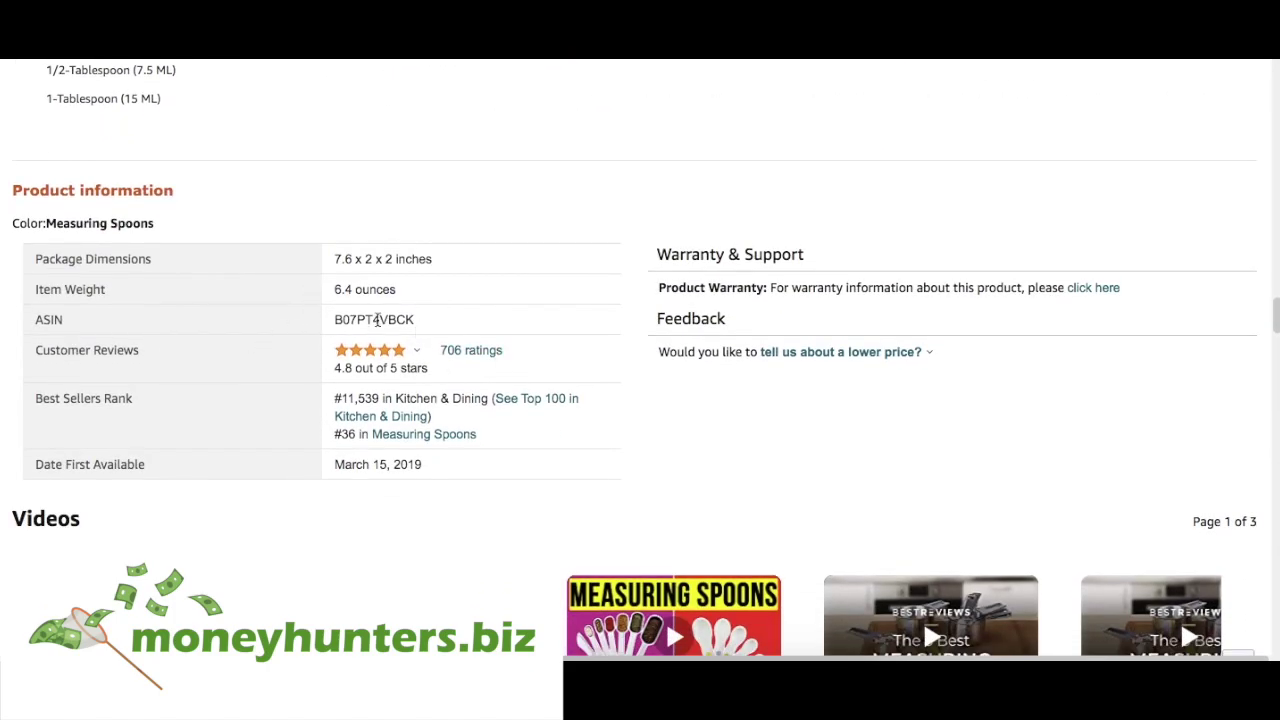
double_click(377, 320)
key(ctrl+c)
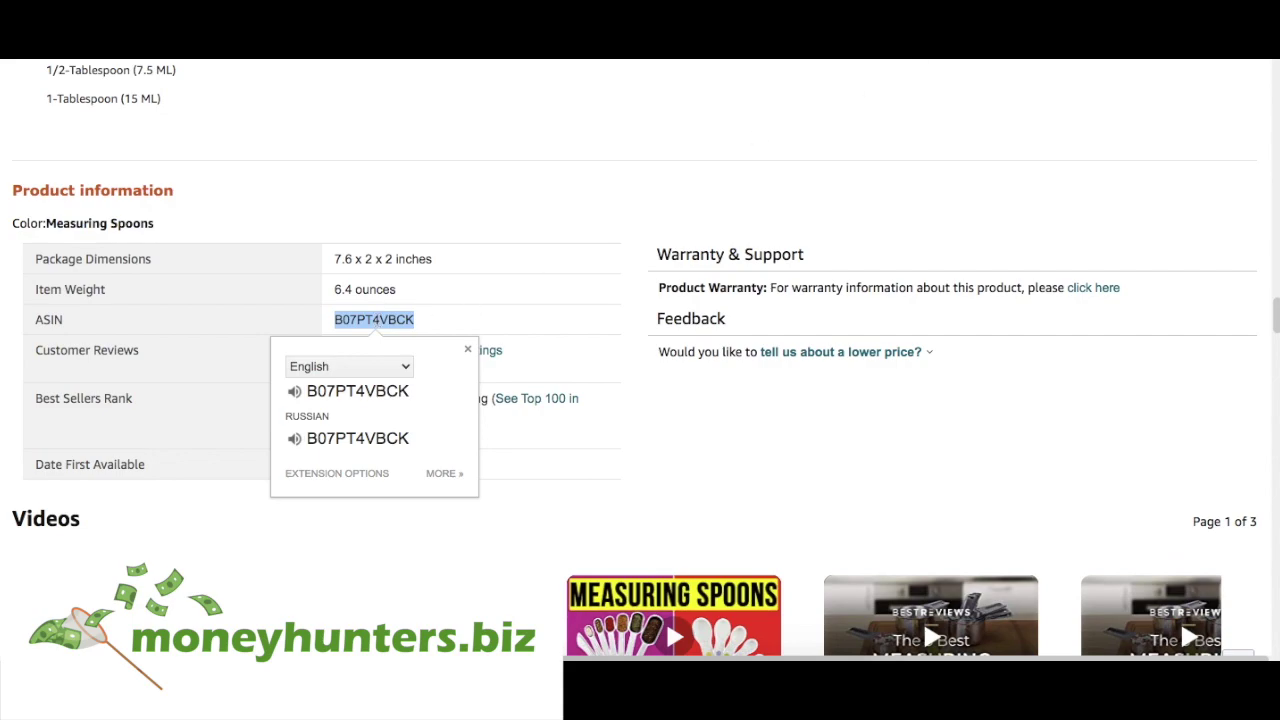
key(ctrl+Tab)
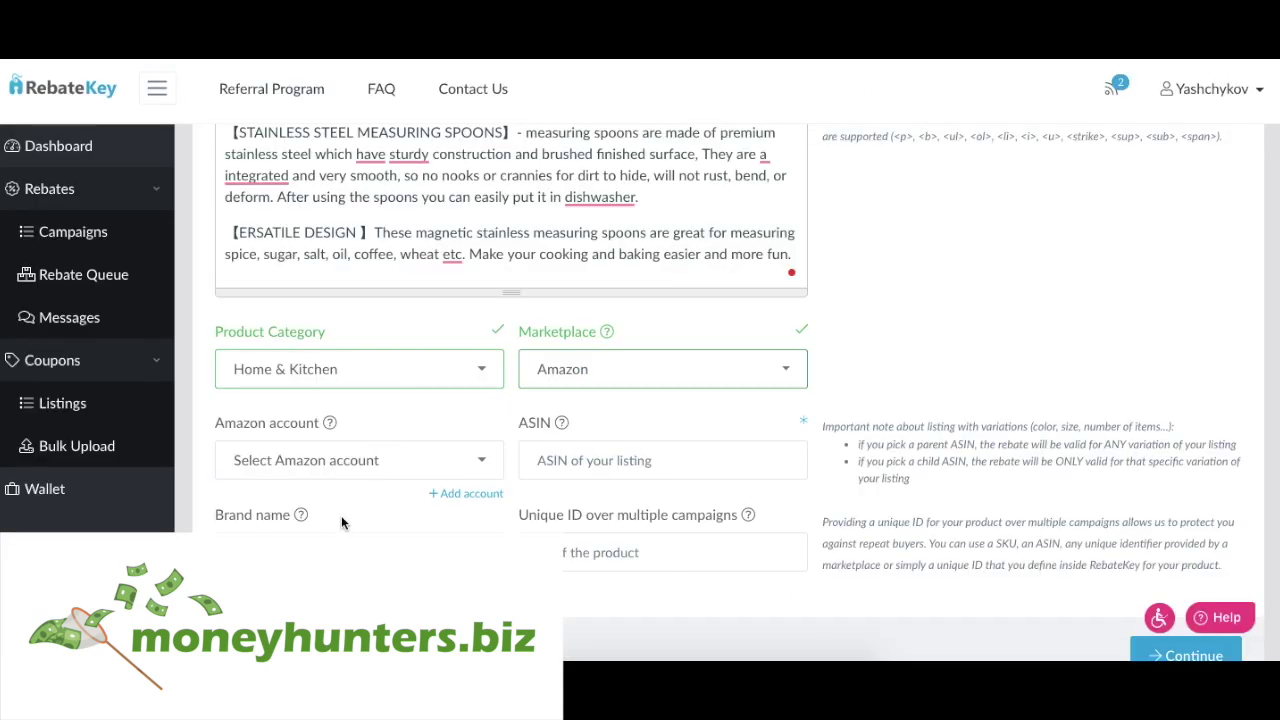
click(580, 462)
key(ctrl+v)
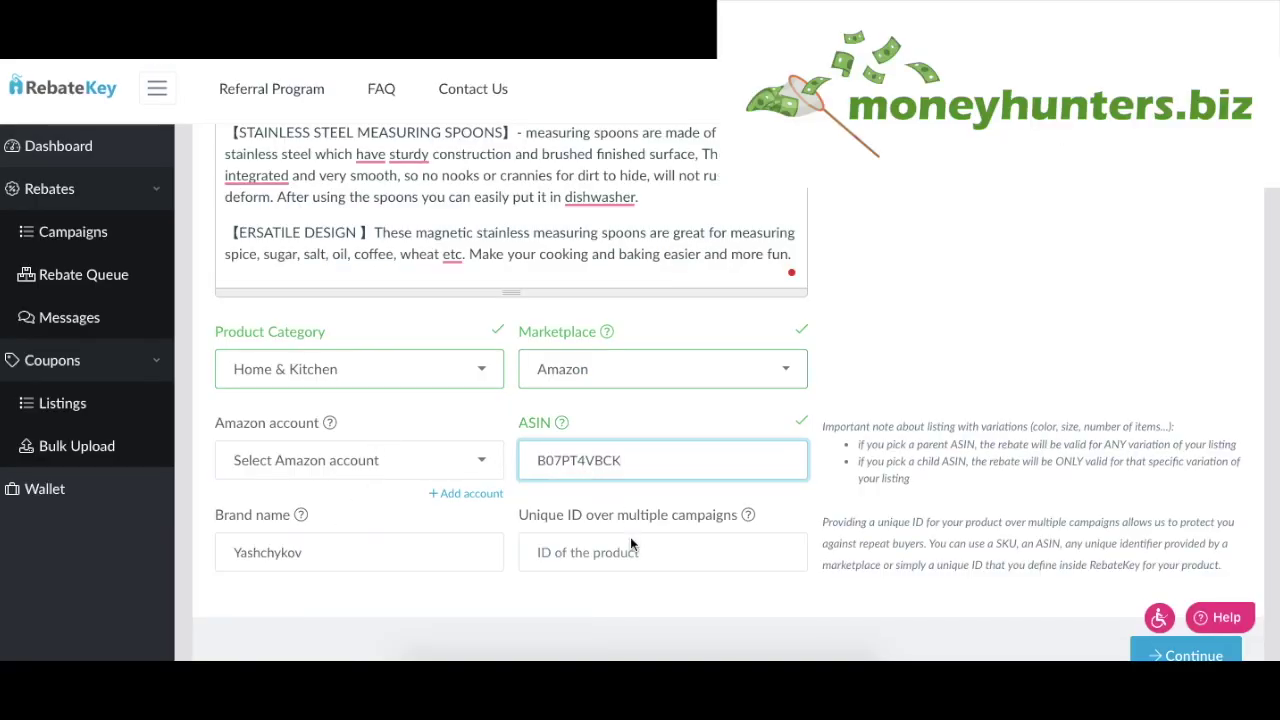
click(628, 603)
- Pull the product images from Amazon into the campaign and continue to the campaign settings
scroll(628, 603, down, 1)
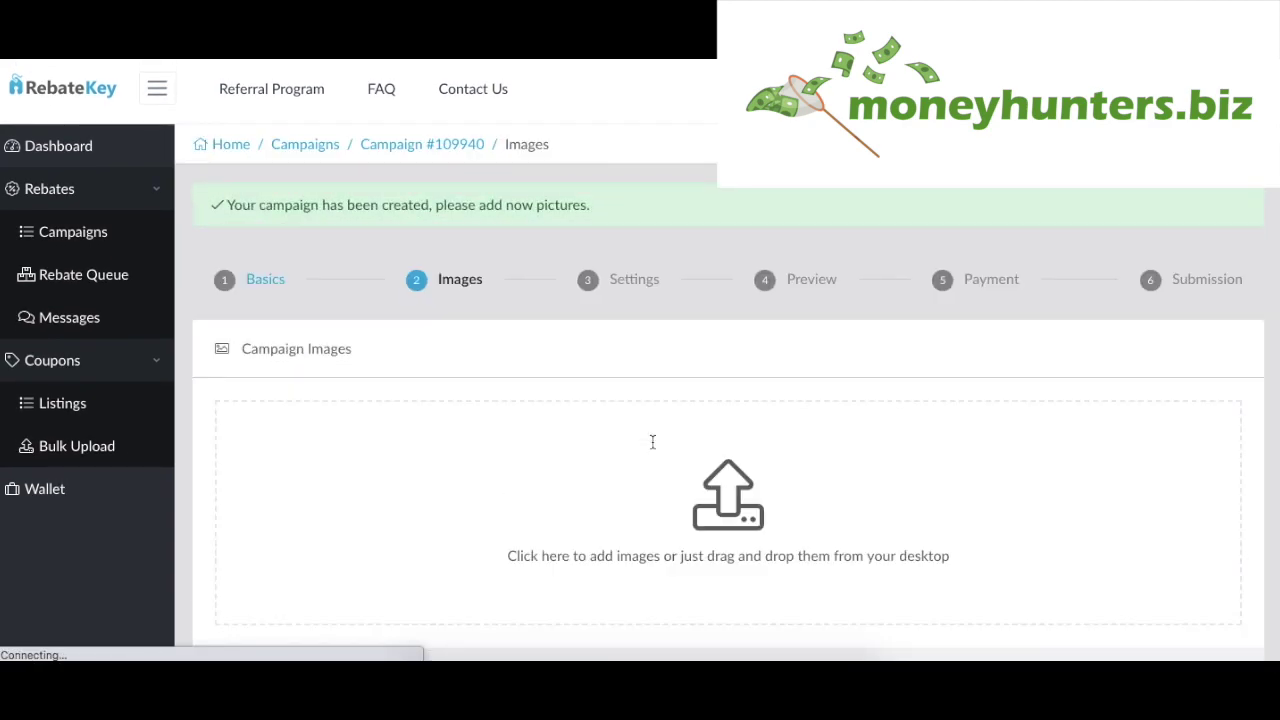
scroll(651, 443, down, 1)
click(467, 564)
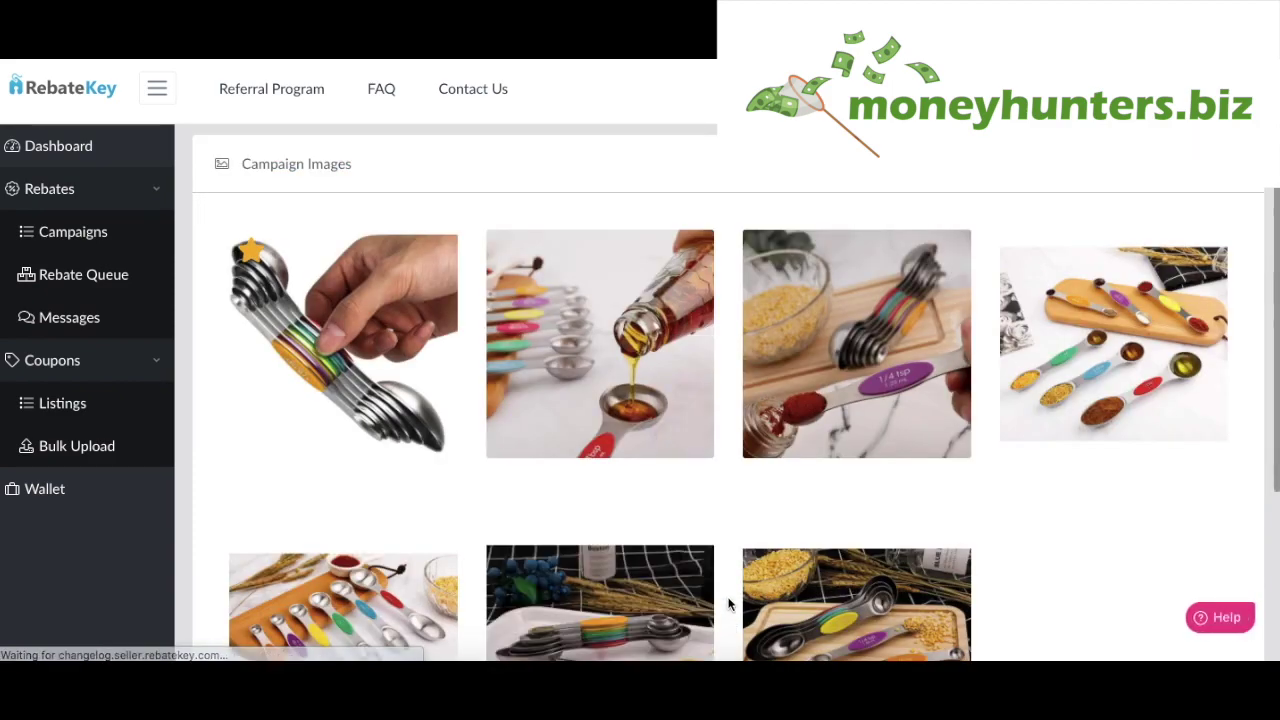
scroll(727, 430, down, 3)
click(1190, 566)
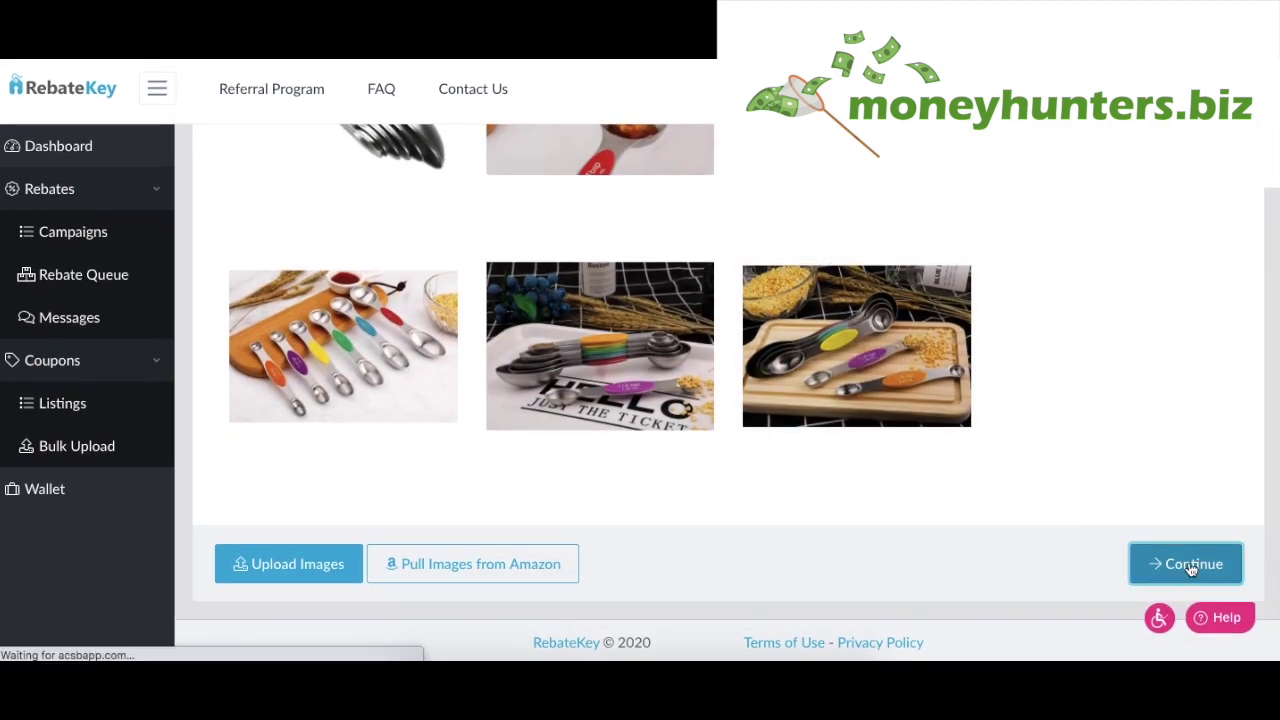
- Copy the current price of 15.99 from the Amazon listing into the campaign's price
scroll(705, 406, down, 2)
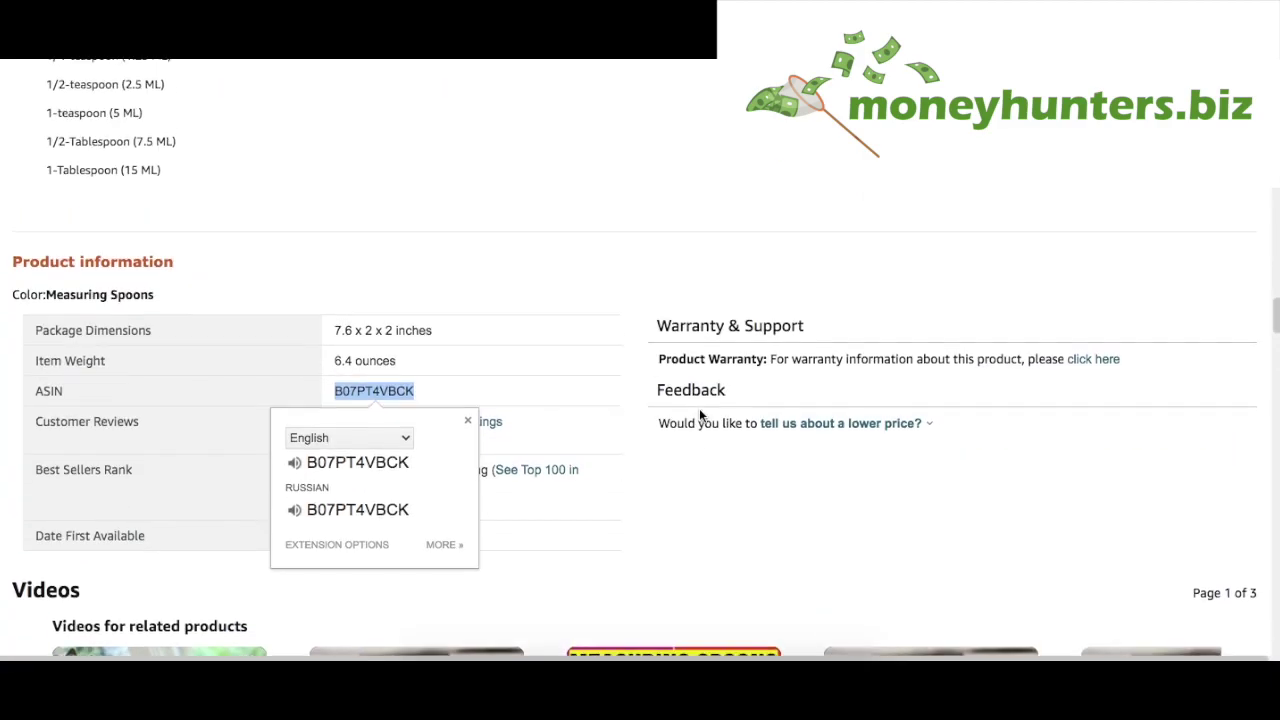
scroll(700, 412, up, 15)
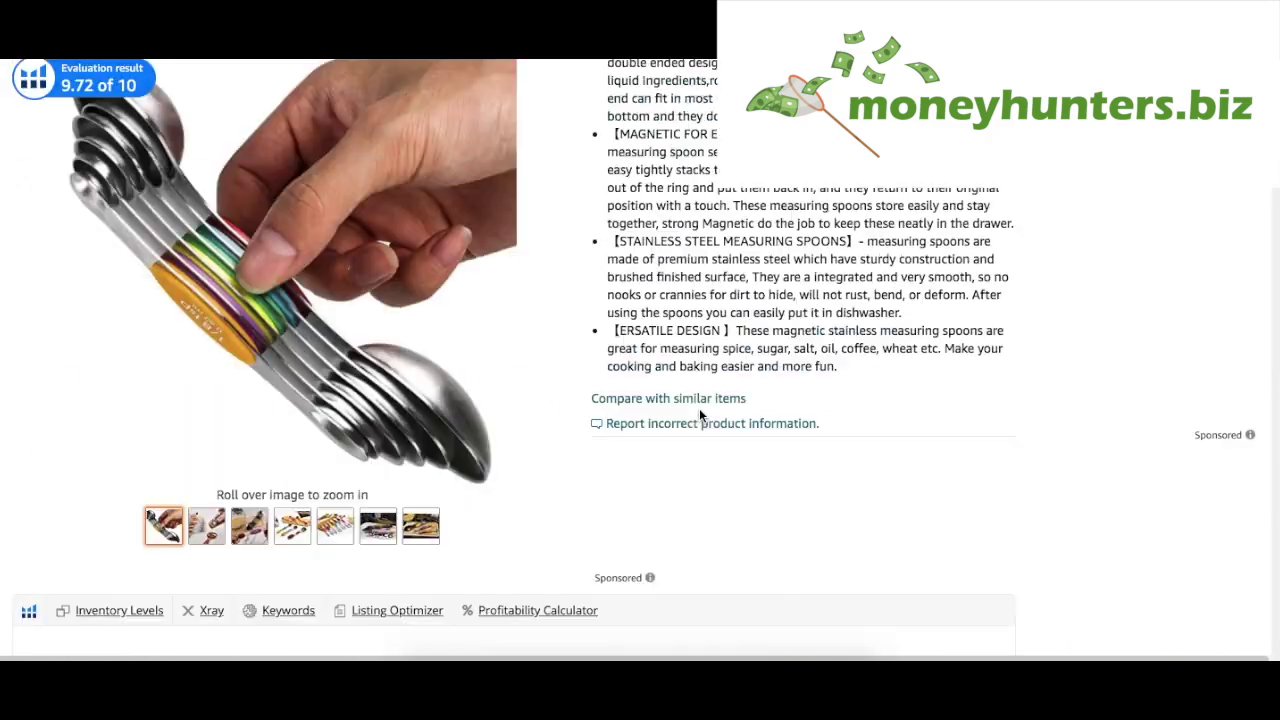
scroll(661, 320, down, 1)
drag(652, 315, 703, 316)
key(ctrl+c)
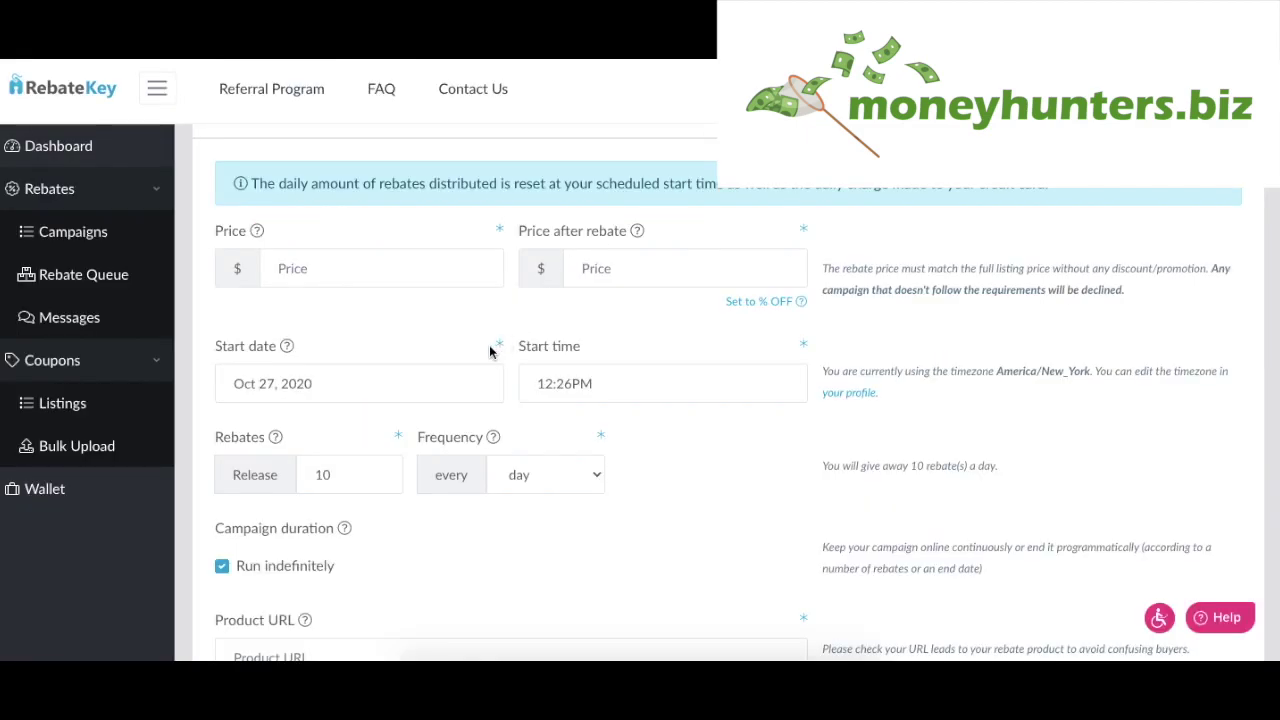
click(378, 277)
key(ctrl+v)
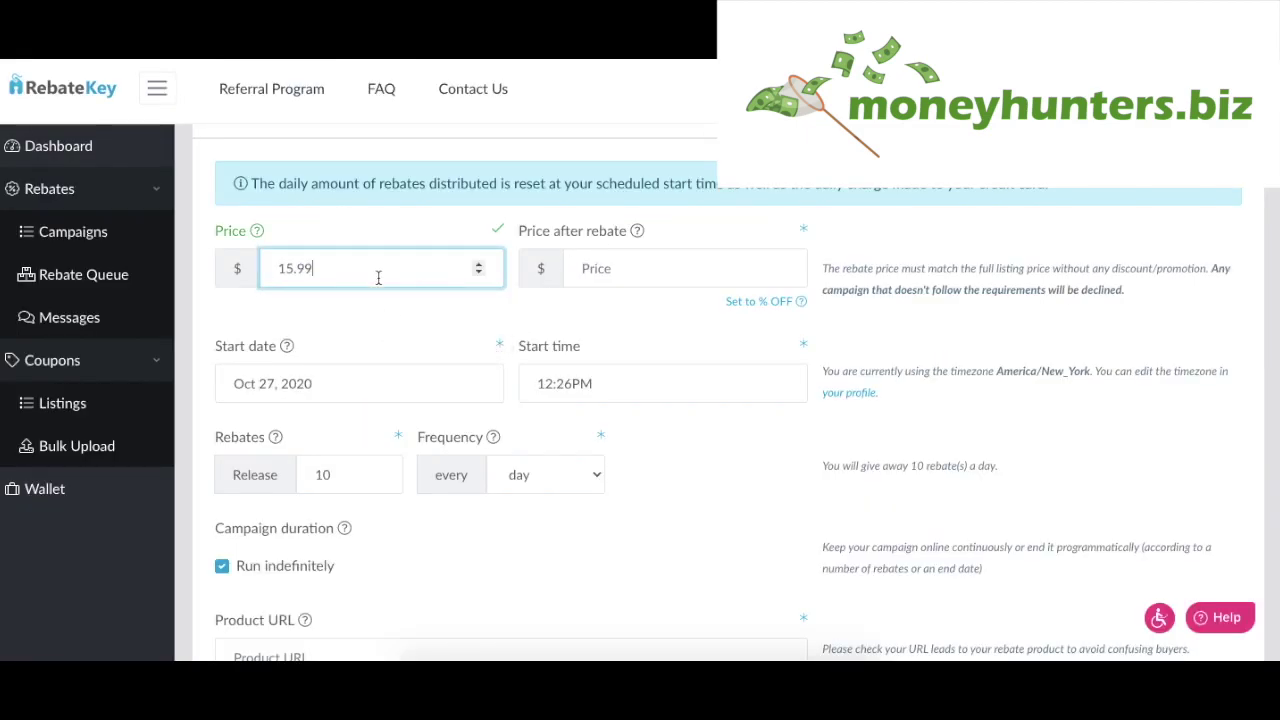
- Set the campaign's price after rebate to $7.99
click(624, 273)
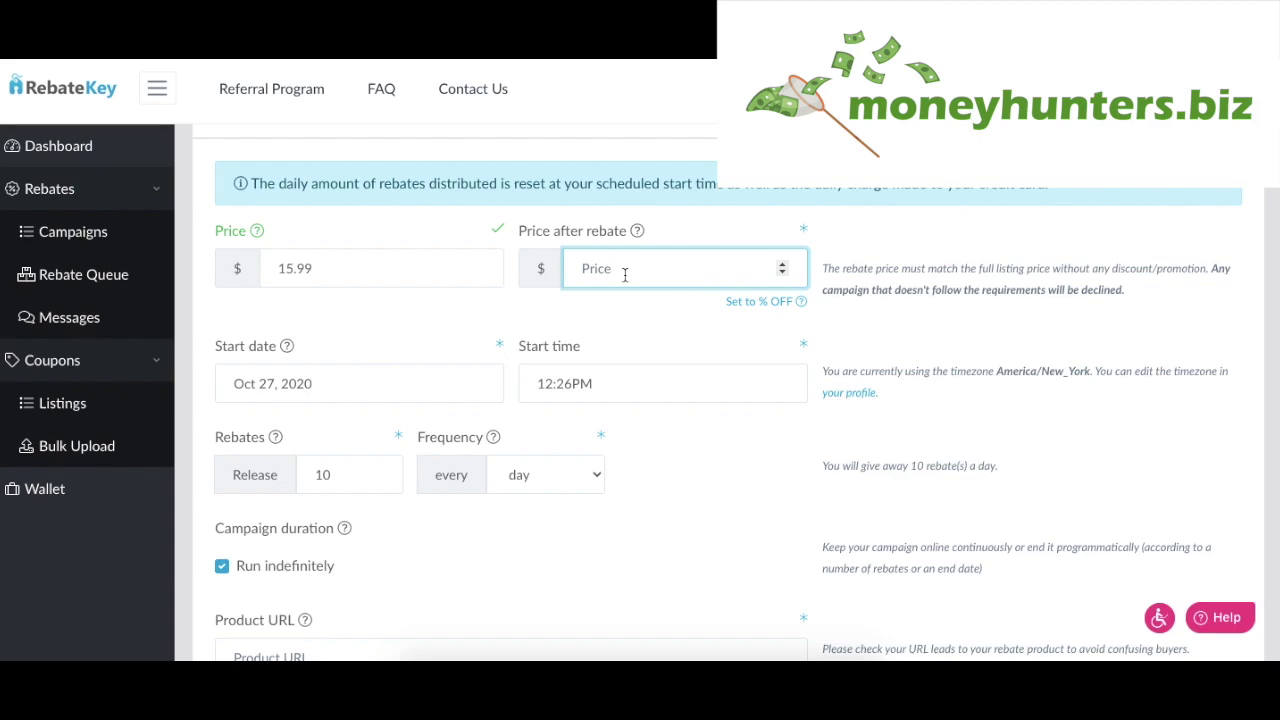
text(7)
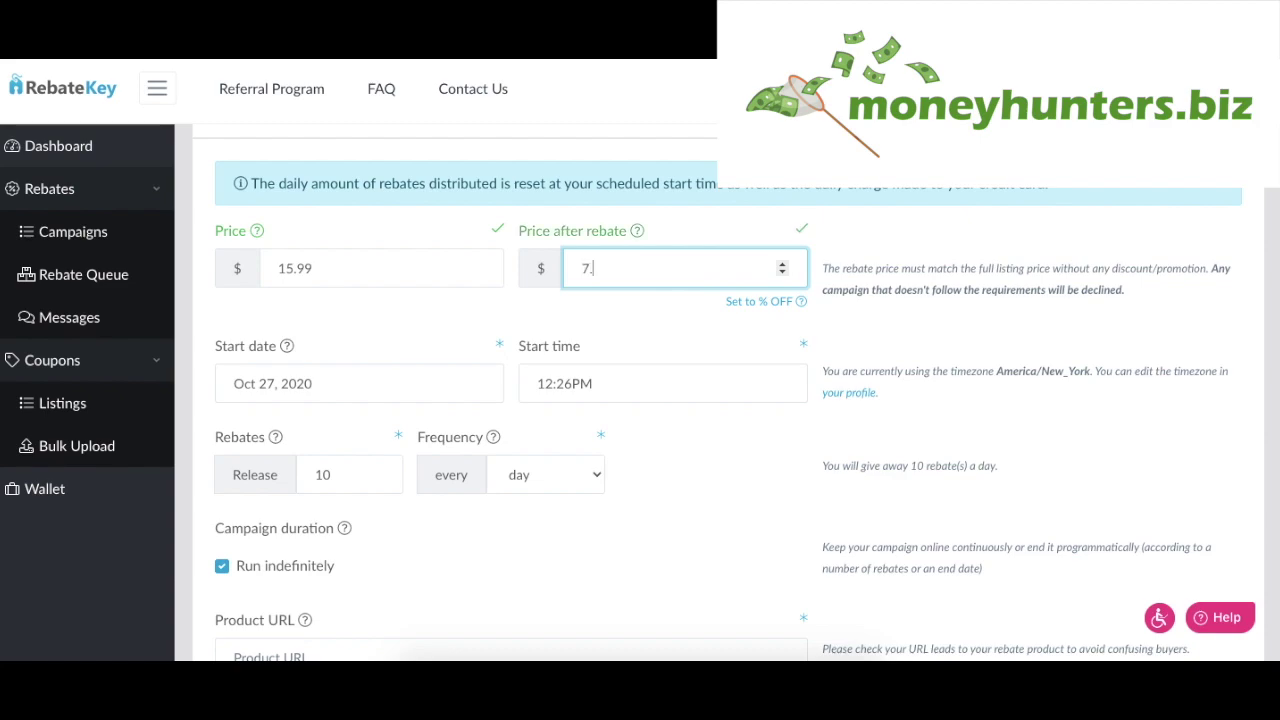
text(.99)
click(448, 316)
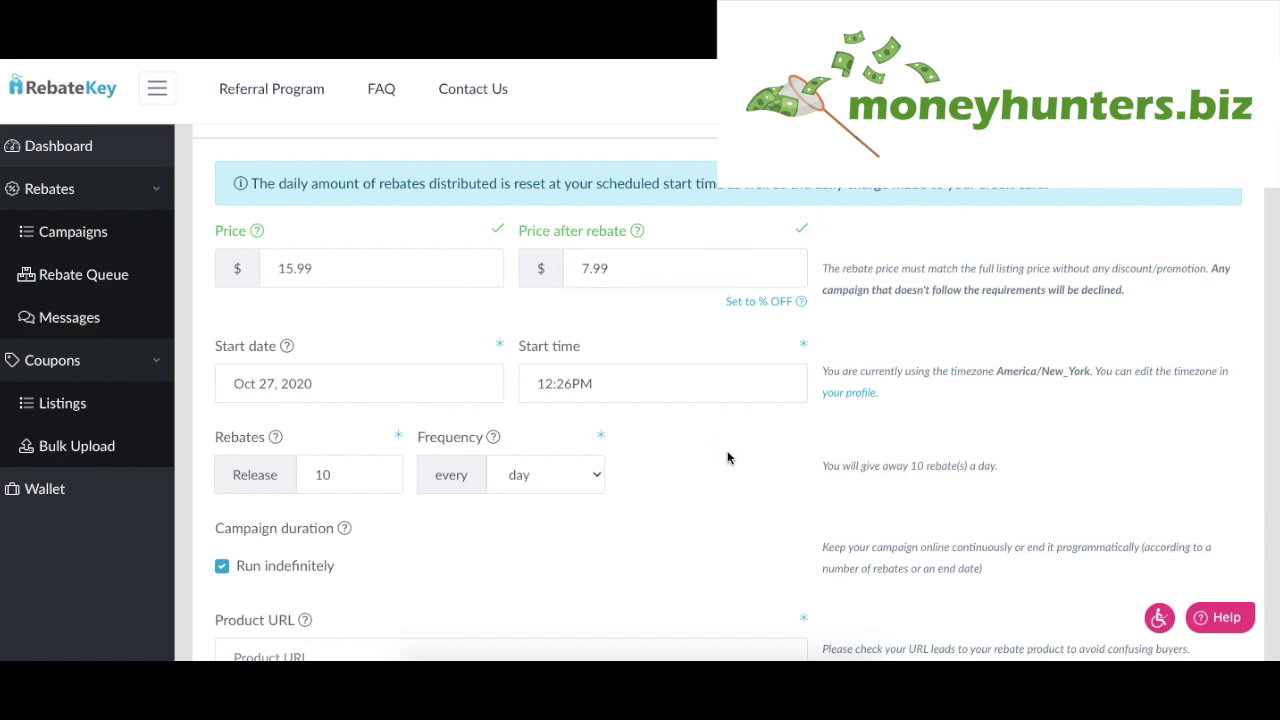
- Set the number of rebates released every day to 5
scroll(736, 465, down, 1)
double_click(321, 359)
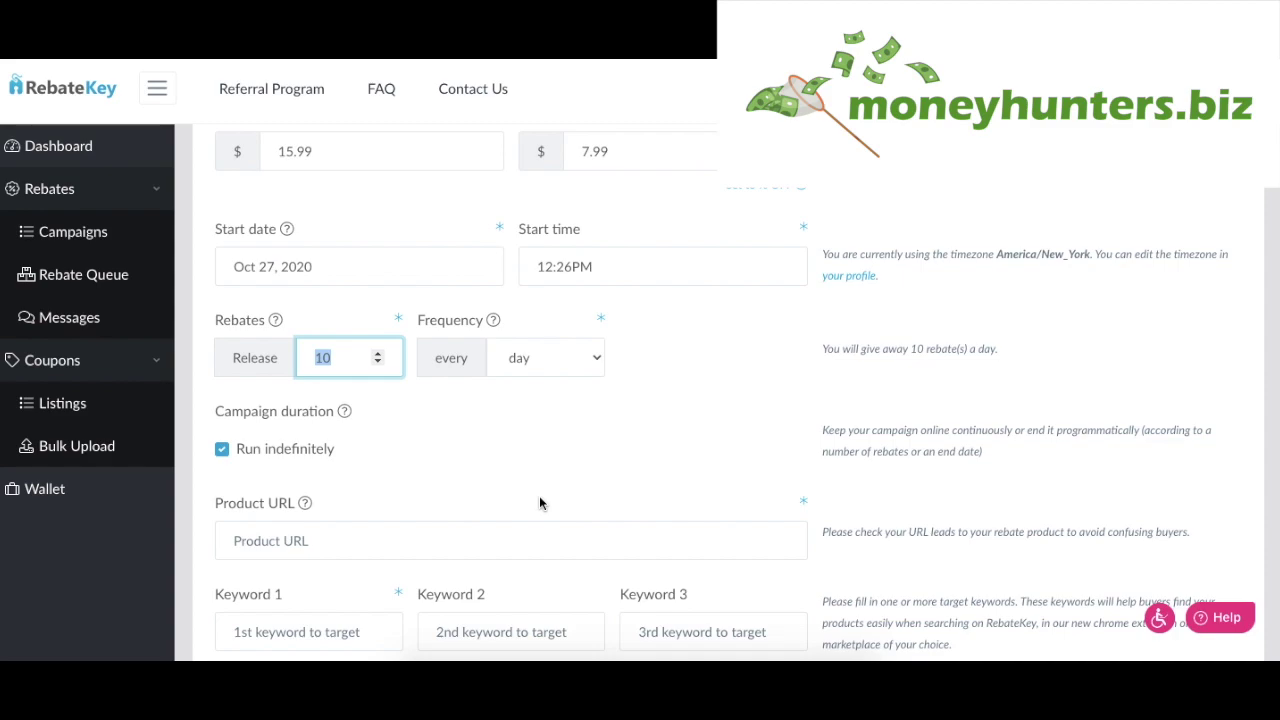
text(15)
key(BackSpace)
key(BackSpace)
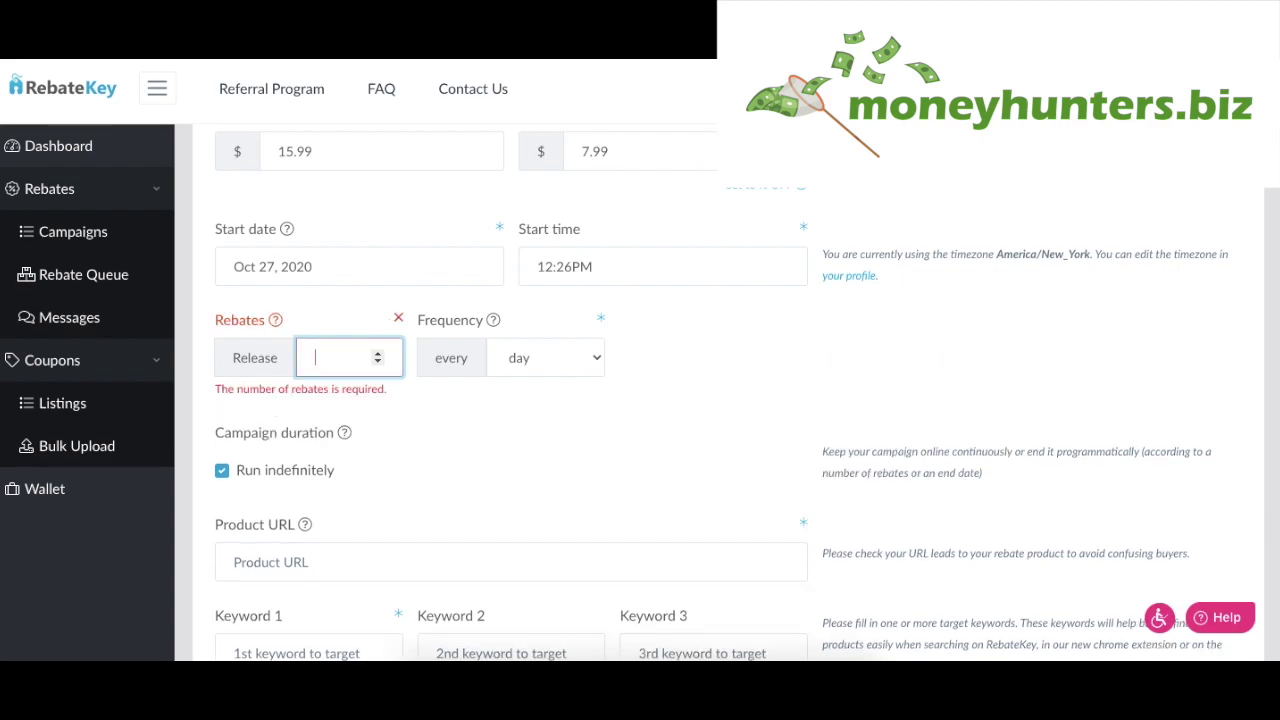
text(5)
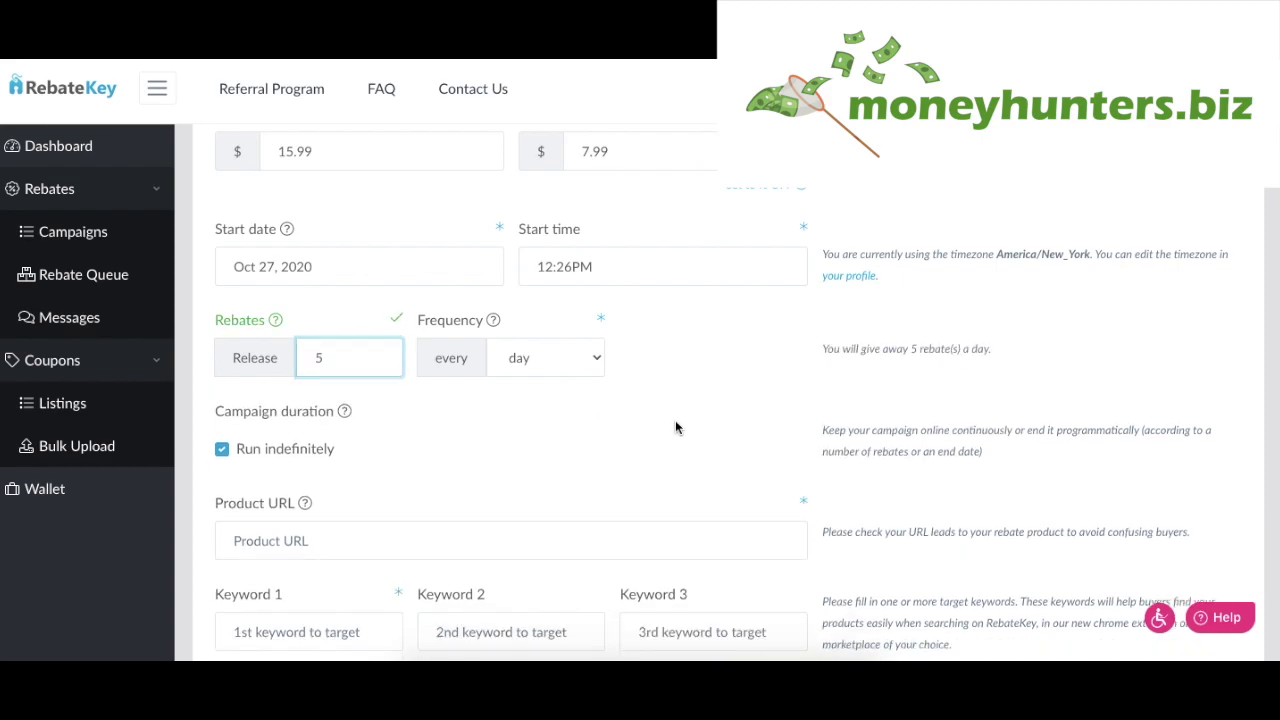
scroll(675, 420, down, 2)
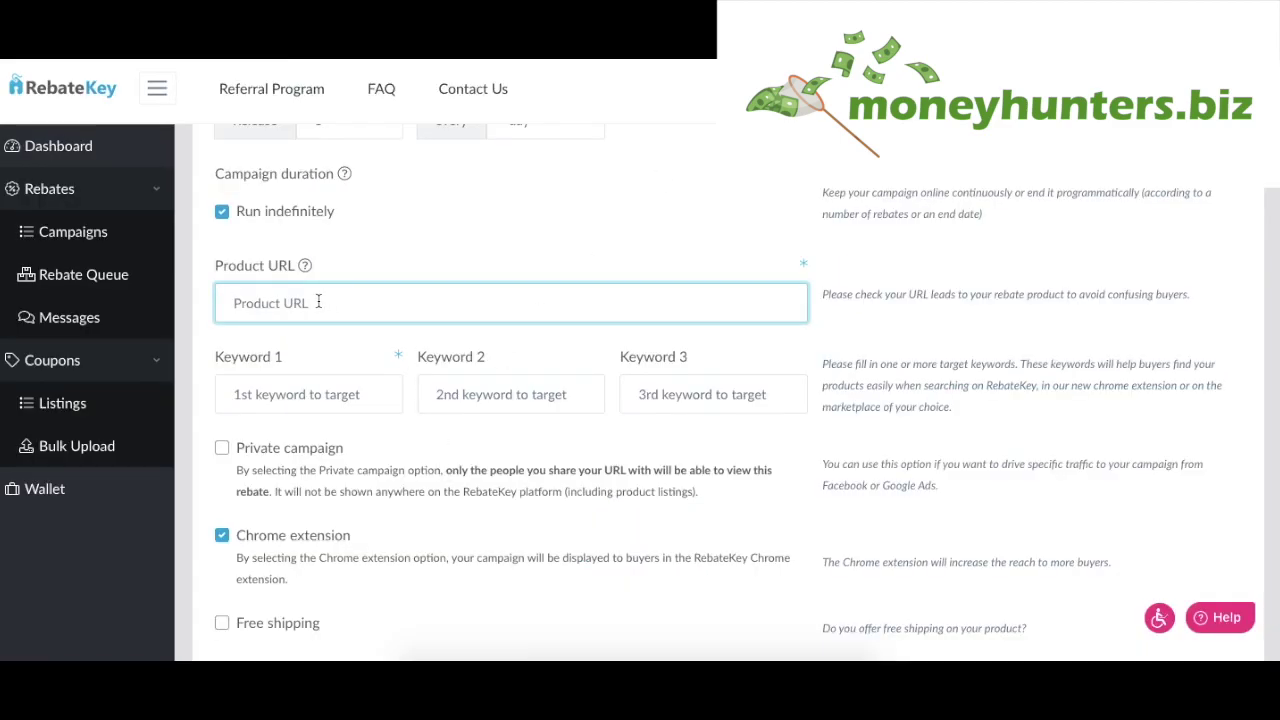
- Fill in the product URL with the copied Amazon listing link and choose "kitchen measuring set stainless steel" as Keyword 1
key(ctrl+v)
click(291, 394)
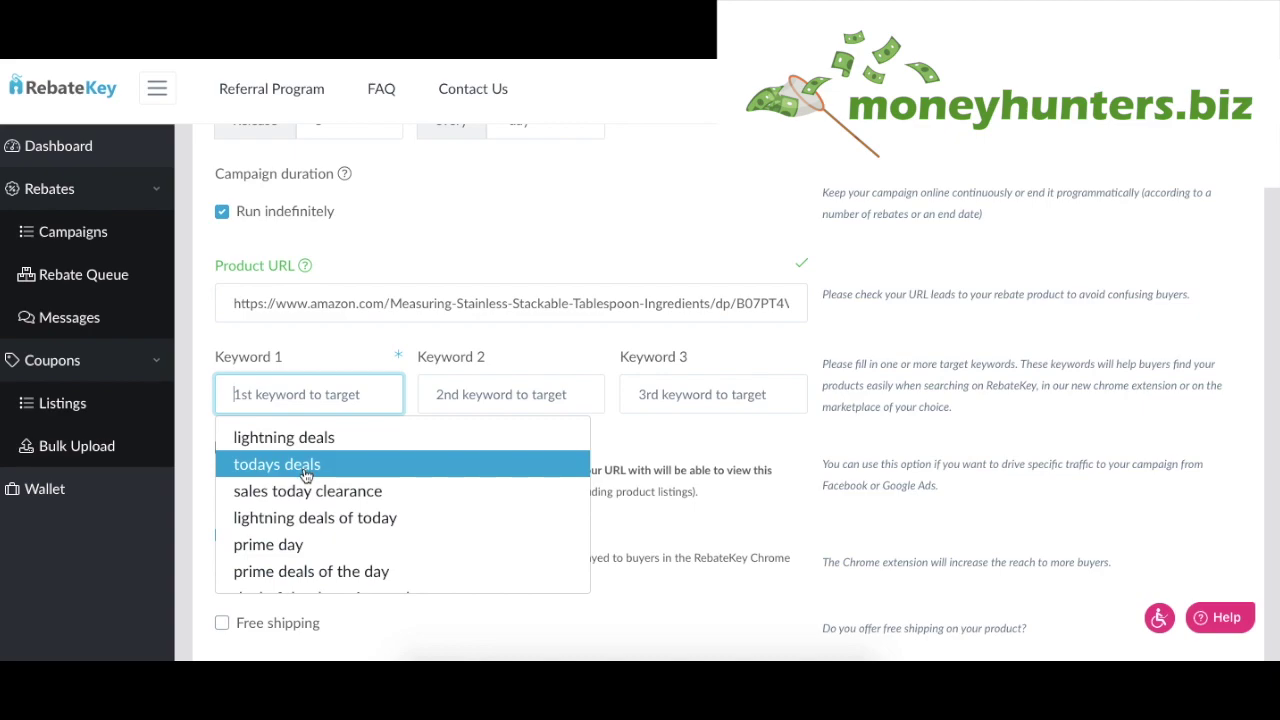
scroll(305, 474, down, 5)
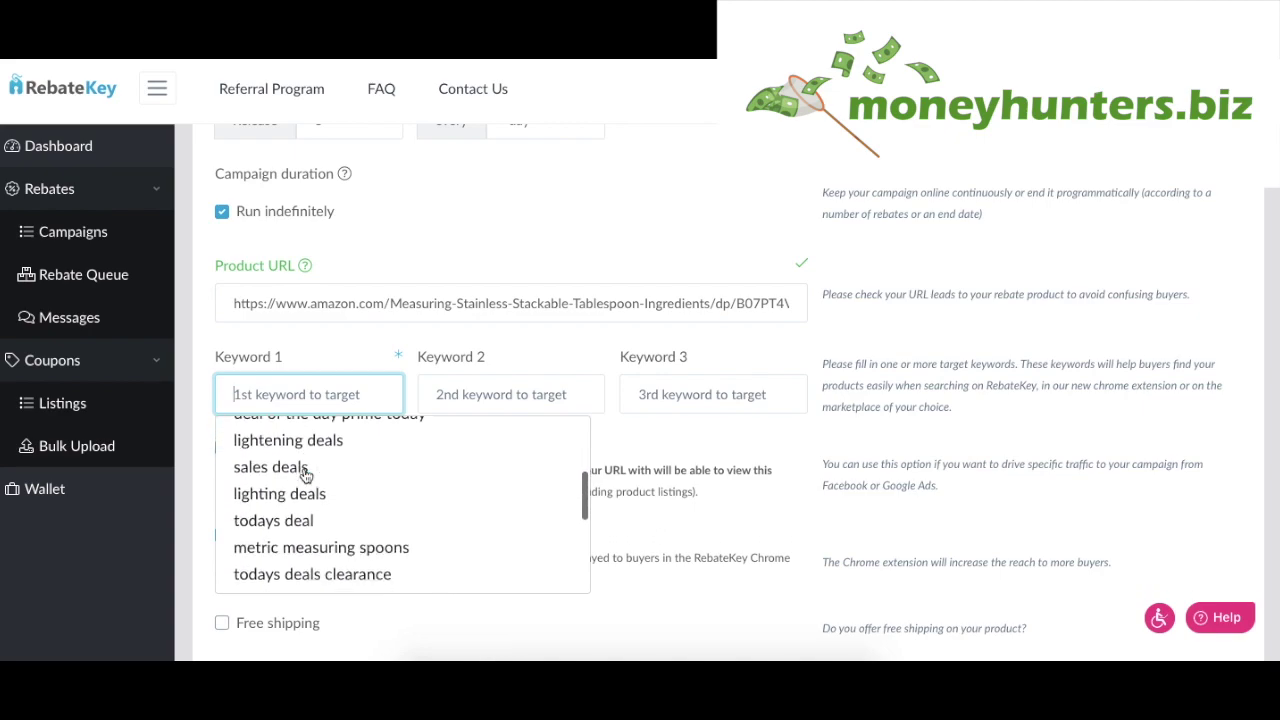
scroll(305, 474, down, 3)
scroll(305, 474, down, 5)
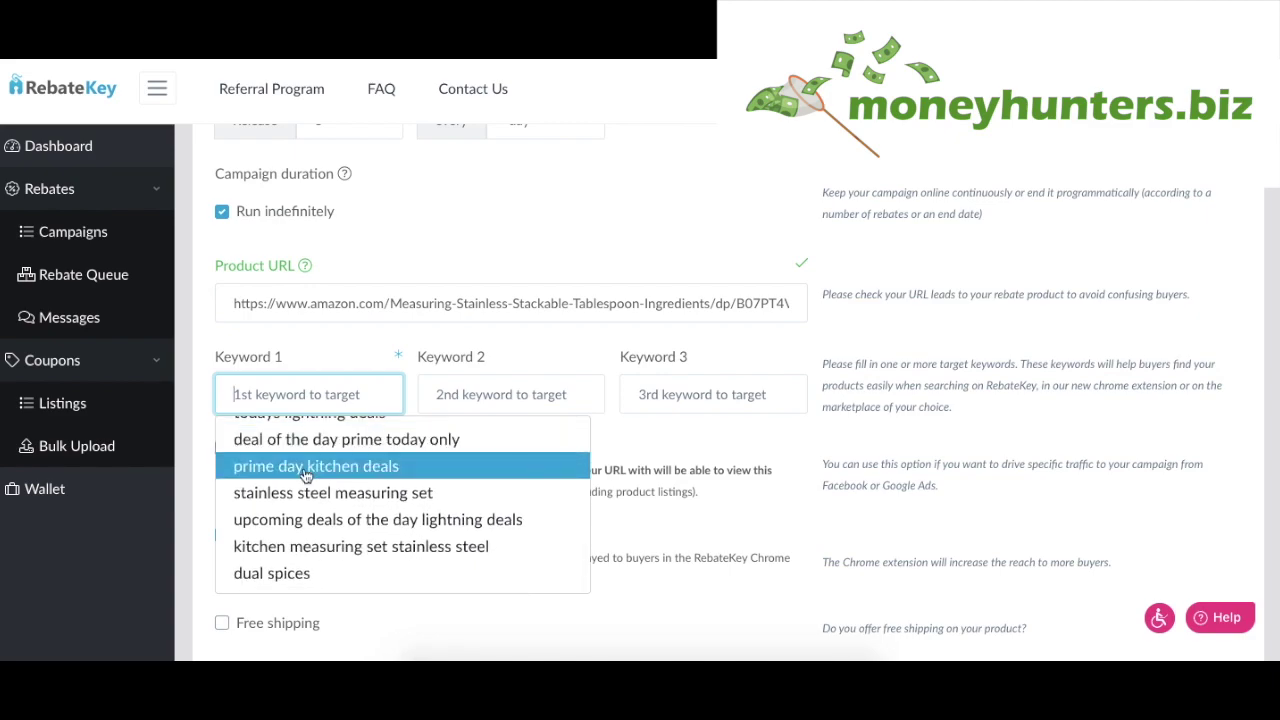
click(305, 545)
- Choose the suggested keyword "dual spices" as the campaign's Keyword 2
click(503, 396)
scroll(514, 520, down, 5)
click(480, 569)
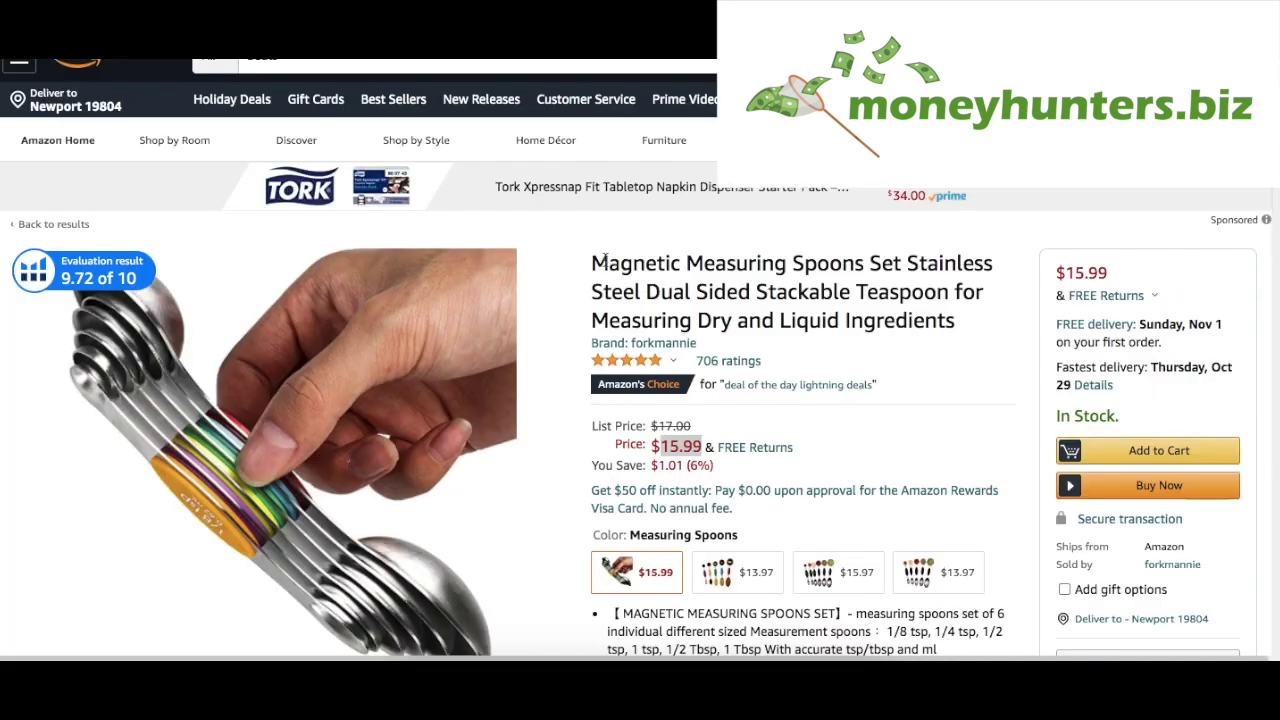
- Copy "Magnetic Measuring Spoons Set" from the Amazon listing's title into the campaign's Keyword 3
drag(595, 263, 903, 263)
key(ctrl+c)
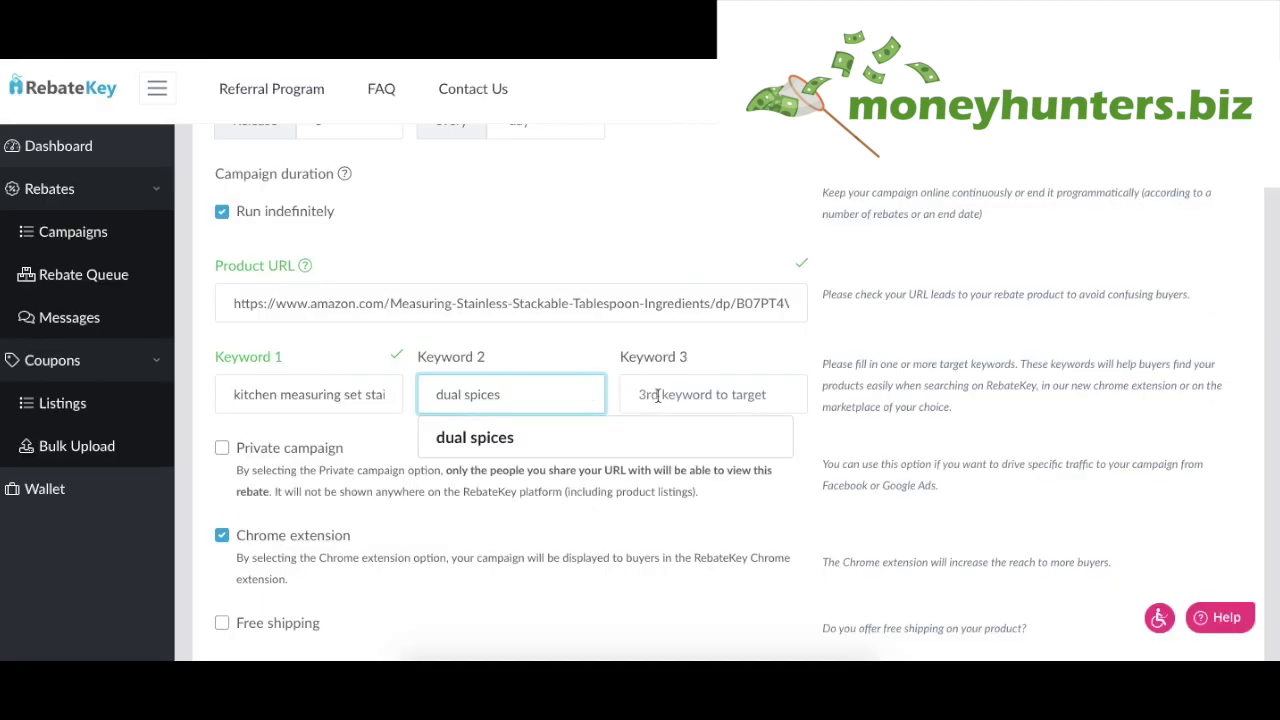
click(657, 395)
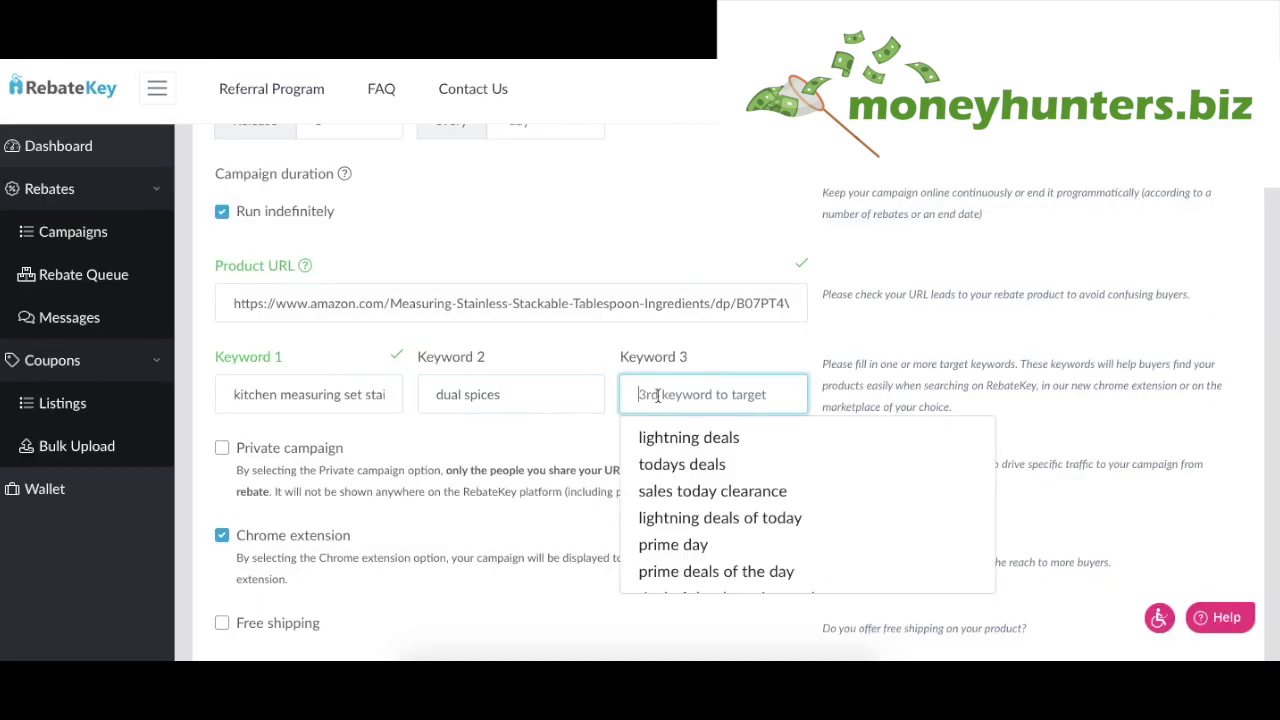
key(ctrl+v)
- Enable free shipping for the non-private campaign and continue to the campaign preview
click(261, 448)
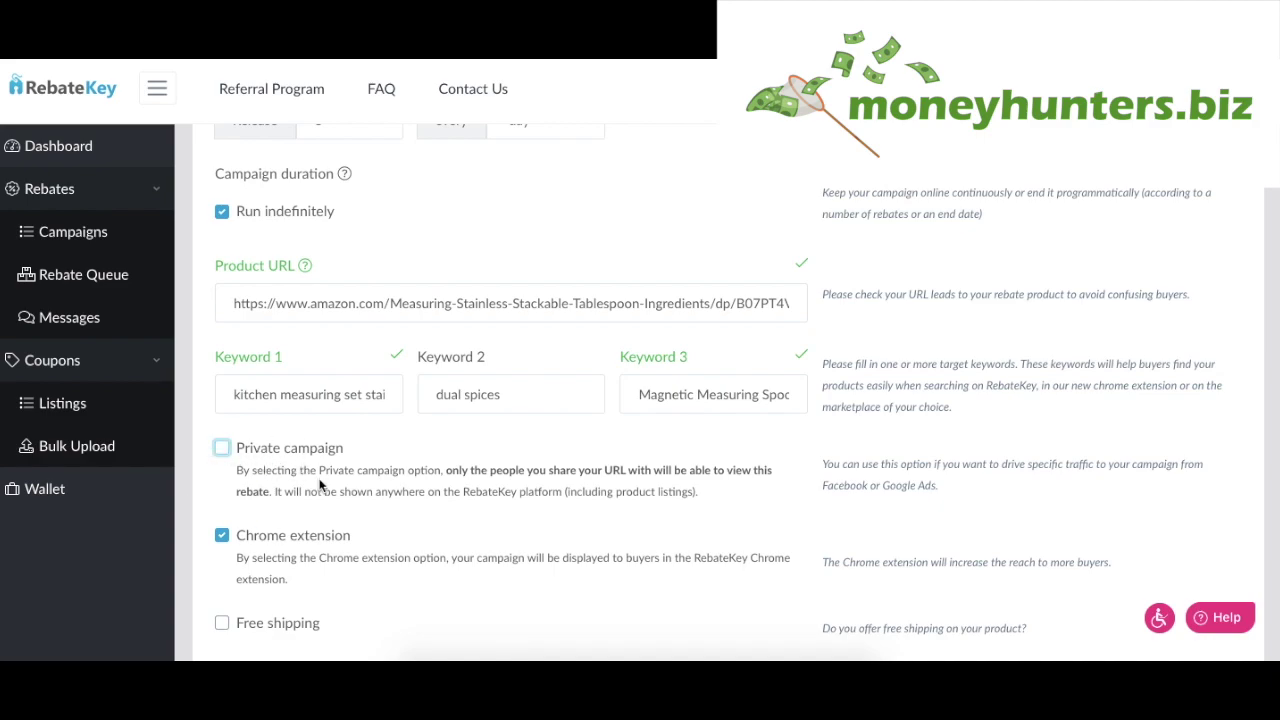
scroll(320, 485, down, 3)
click(264, 471)
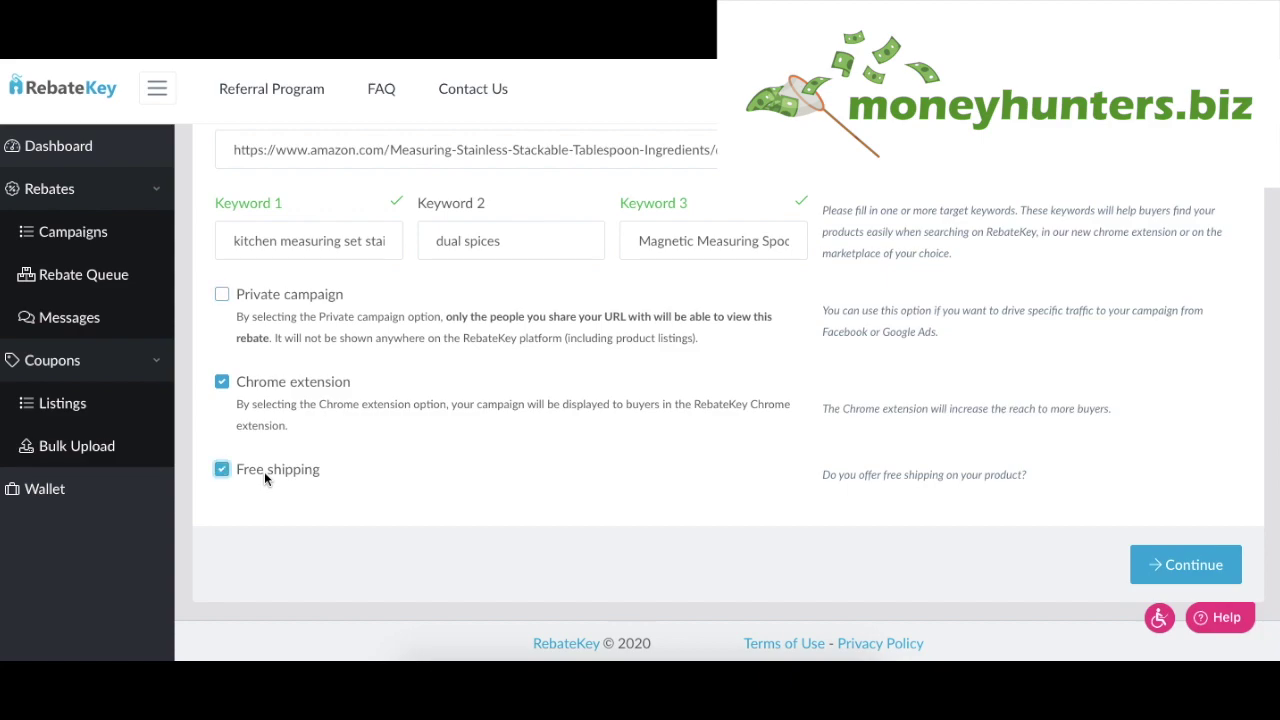
click(517, 517)
click(1160, 564)
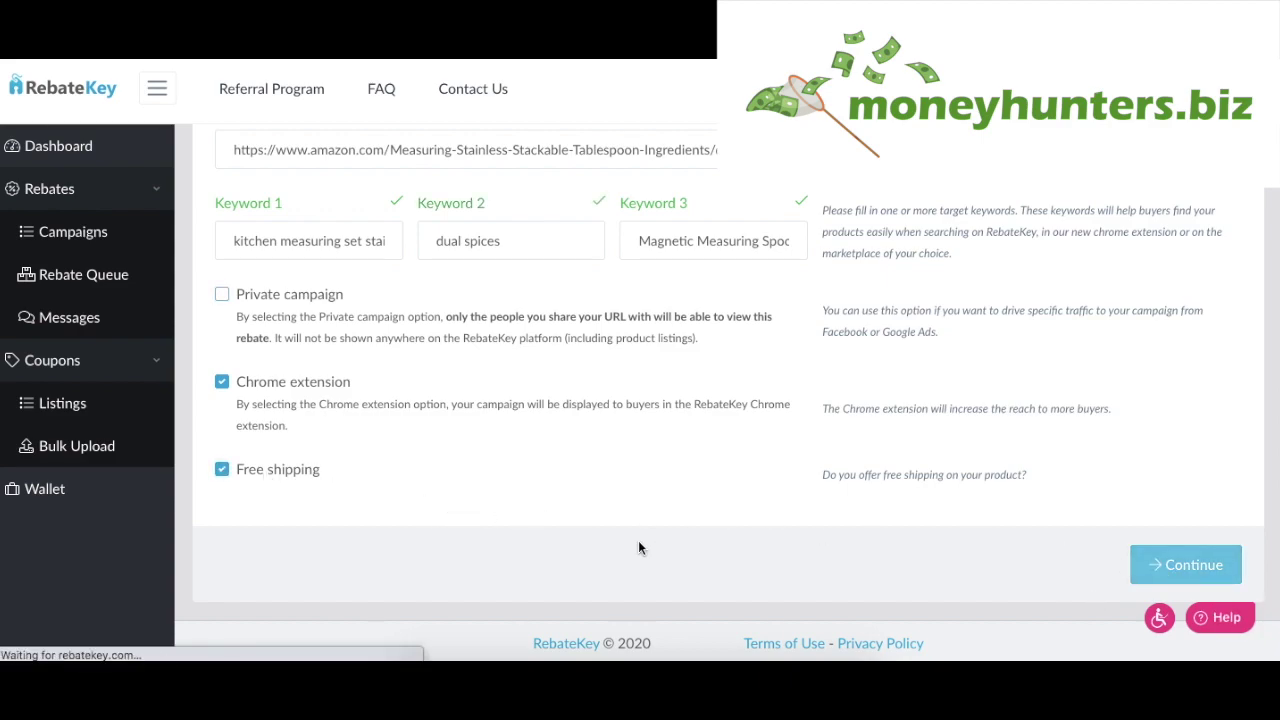
- Review the campaign's listing and product page previews and continue to the payment options
scroll(638, 540, down, 3)
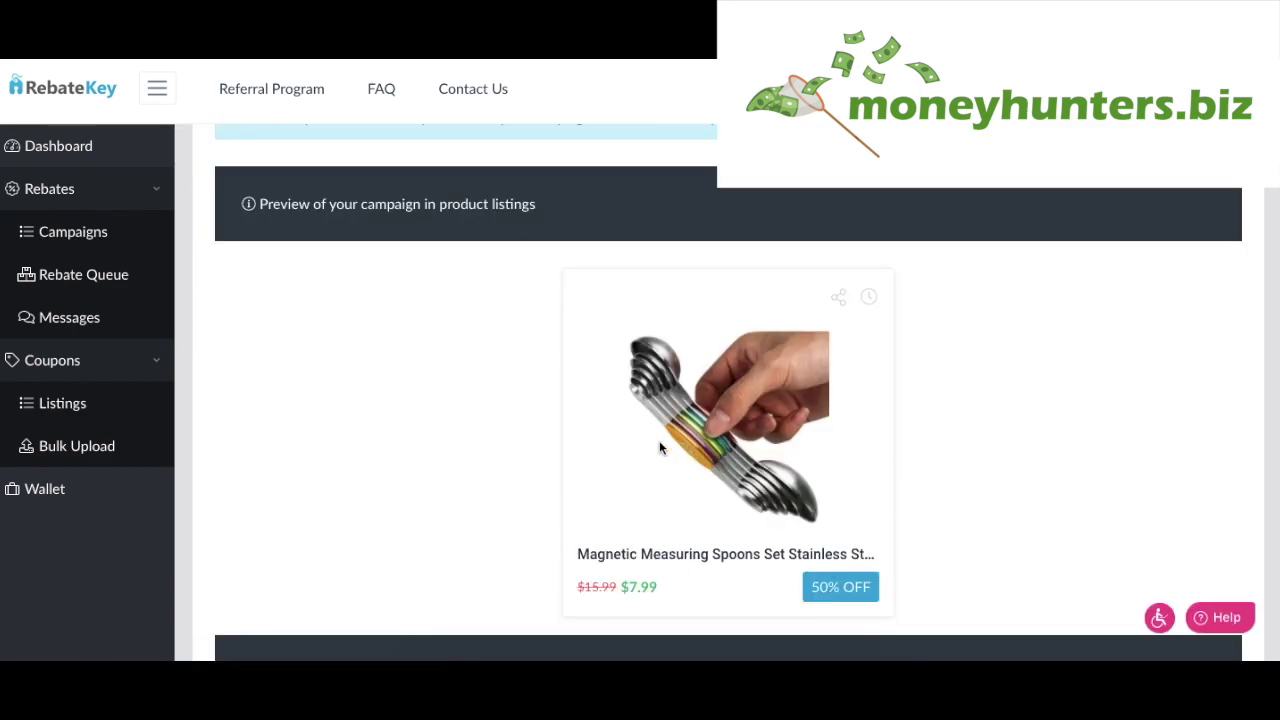
scroll(658, 450, down, 2)
scroll(658, 447, down, 5)
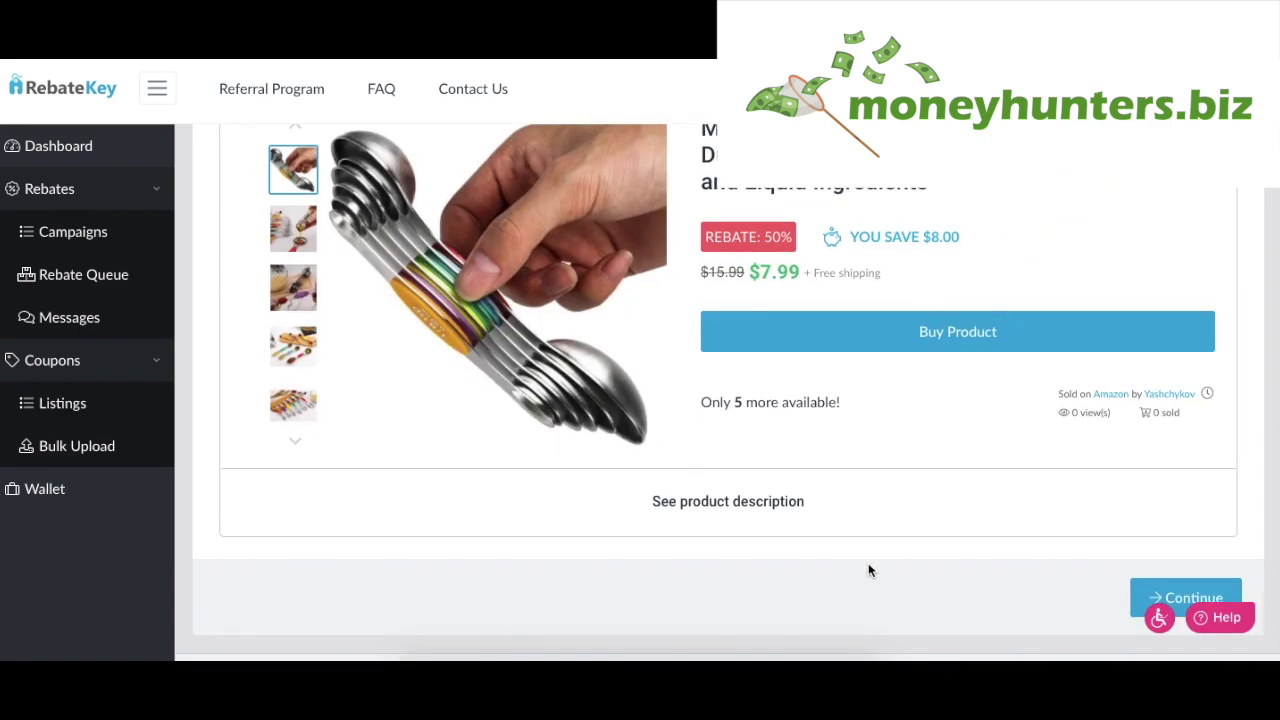
click(1166, 560)
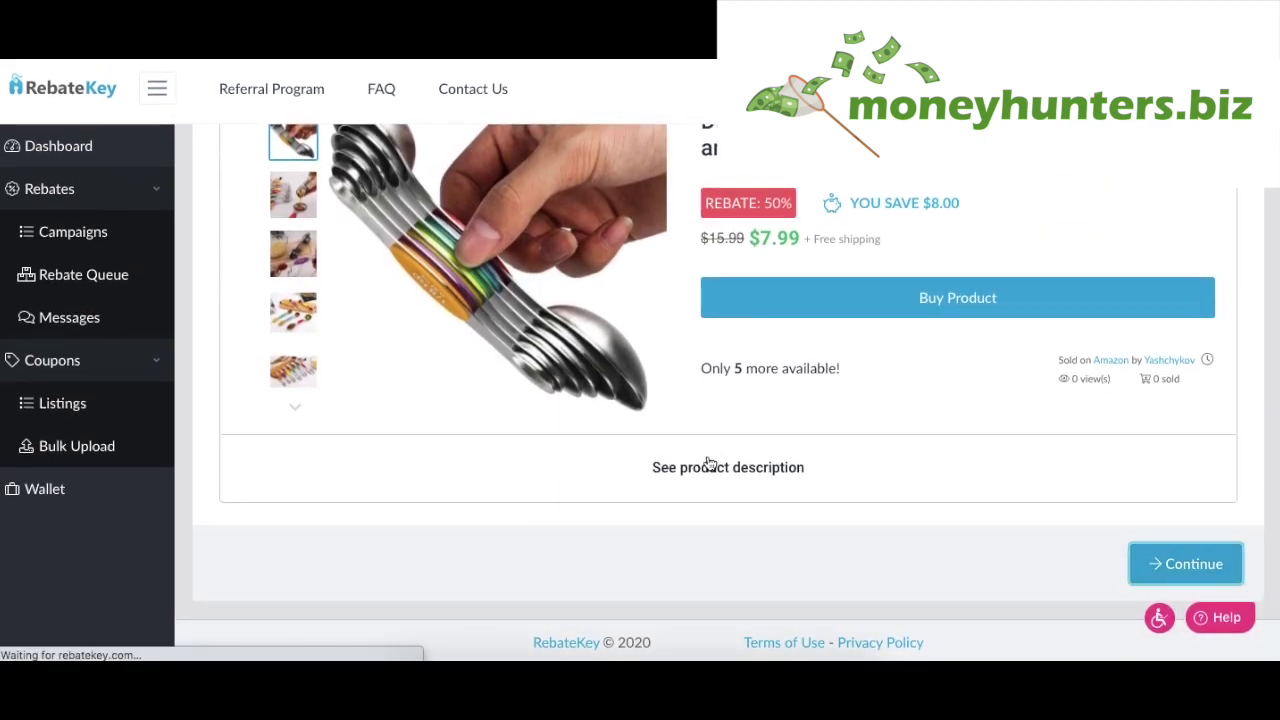
- Select the RebateKey wallet as the payment method for the campaign
scroll(689, 386, down, 3)
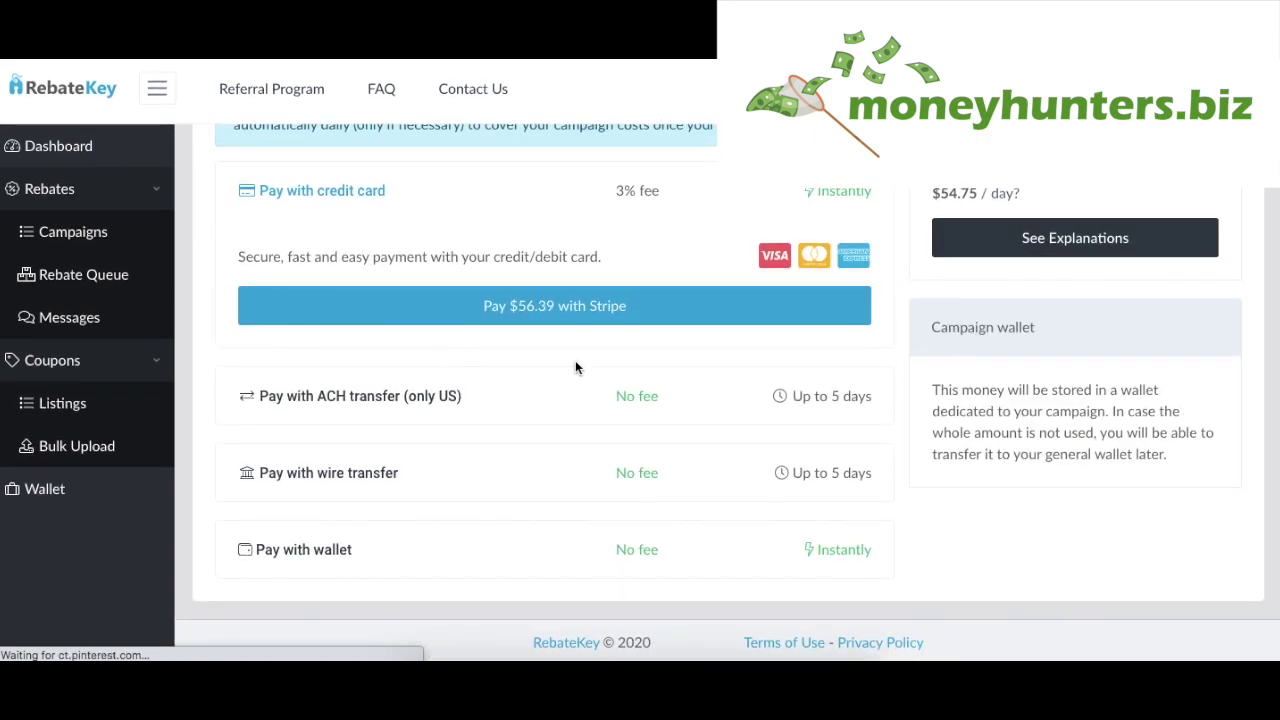
click(502, 316)
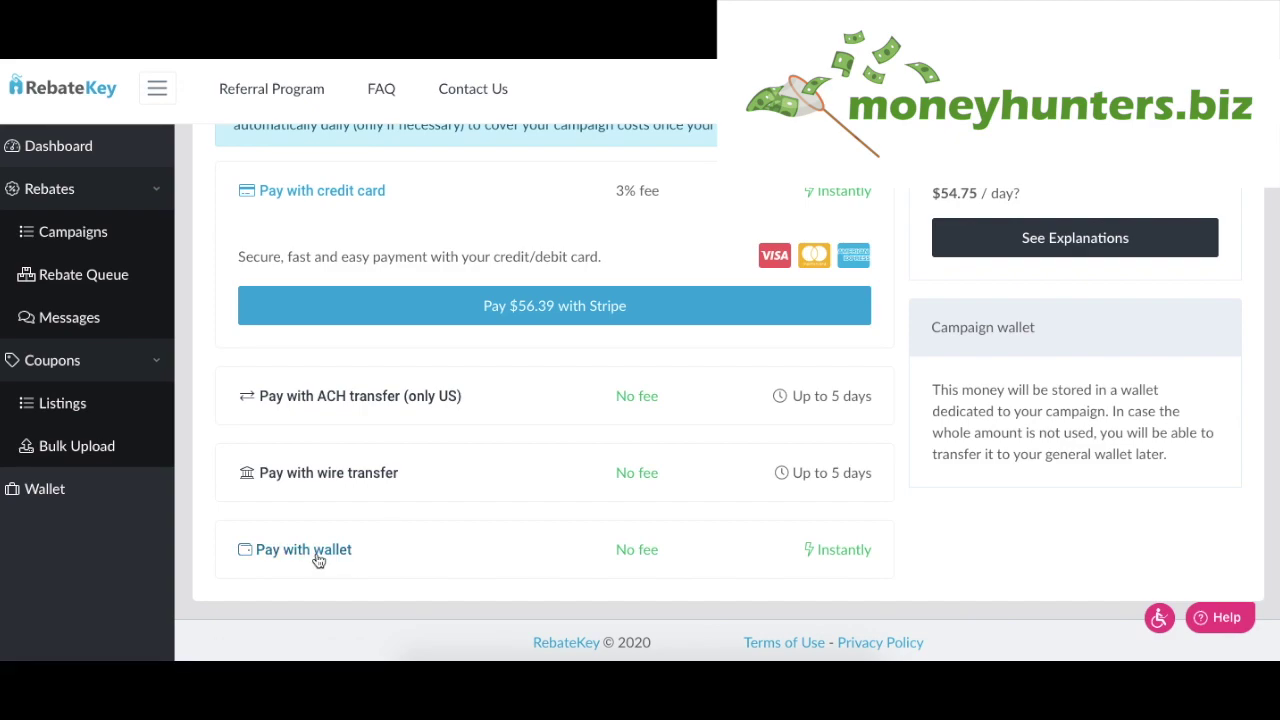
click(318, 556)
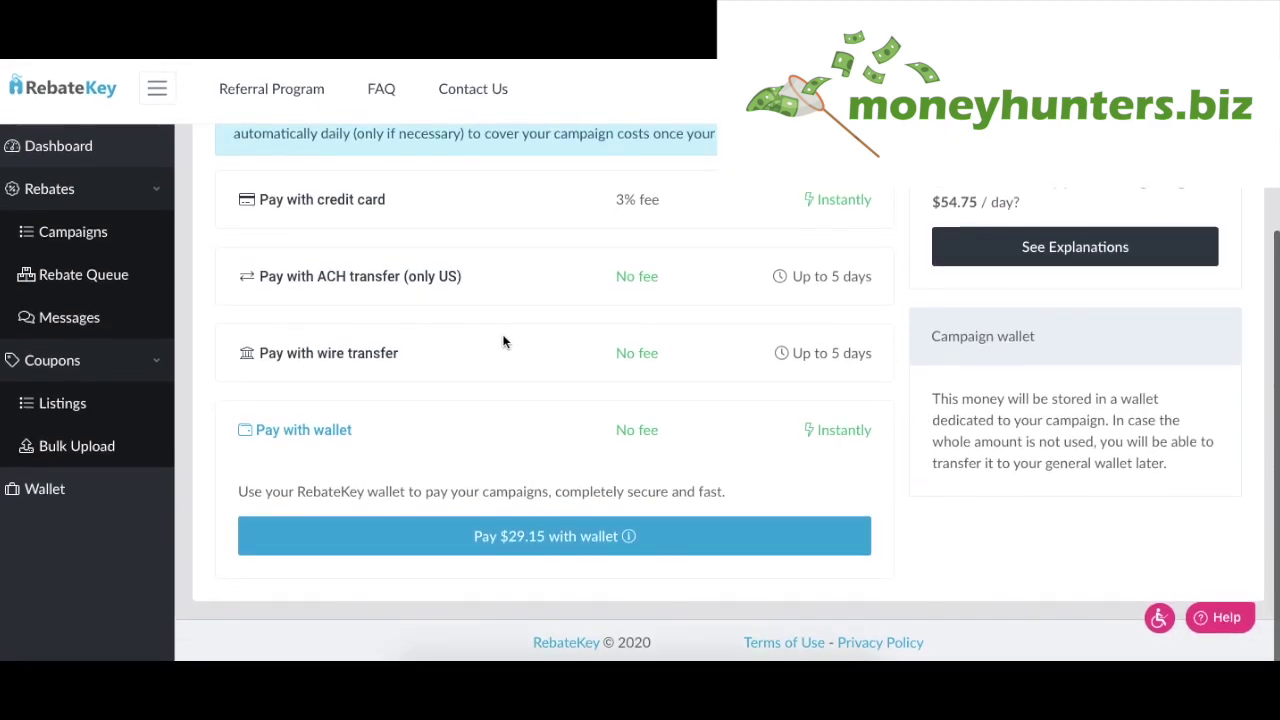